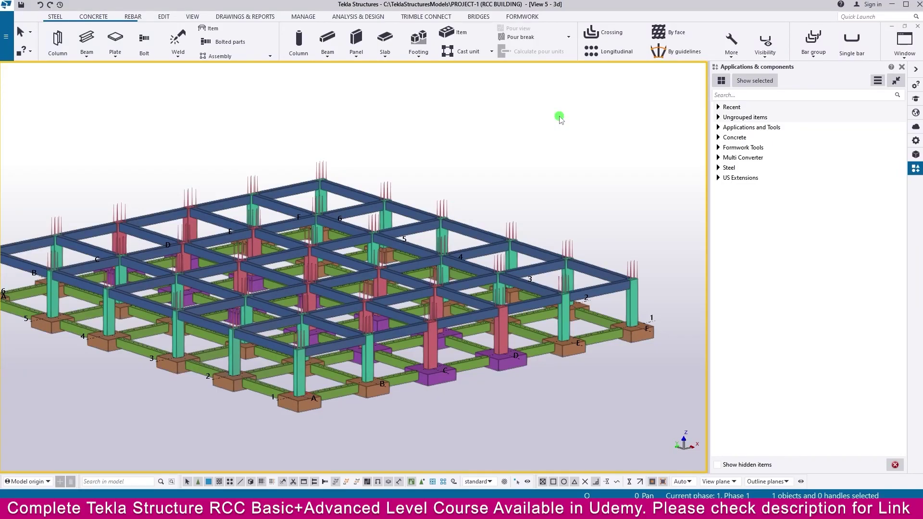
Show parts as wireframe (Ctrl+2) and zoom toward the footings near grid A-1
{"action": "middle_click_drag", "start_coordinate": [573, 217], "coordinate": [588, 210]}
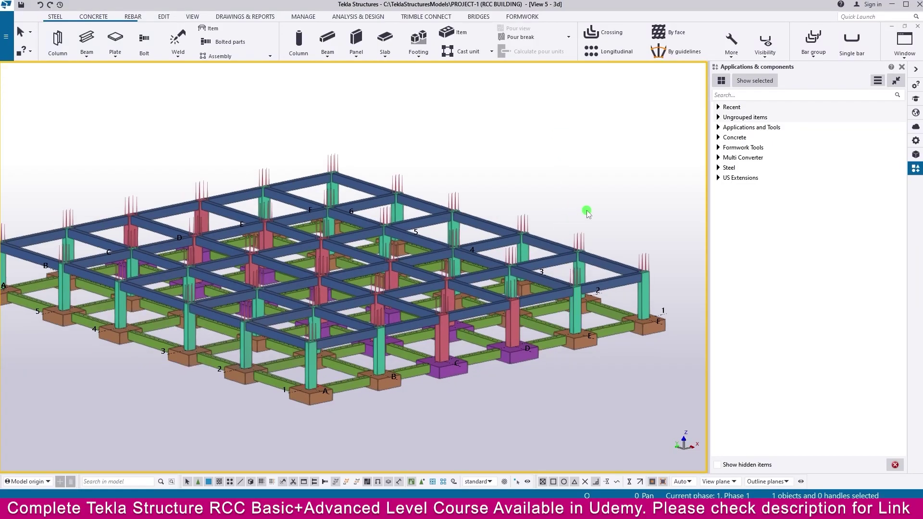
{"action": "key", "text": "ctrl+2"}
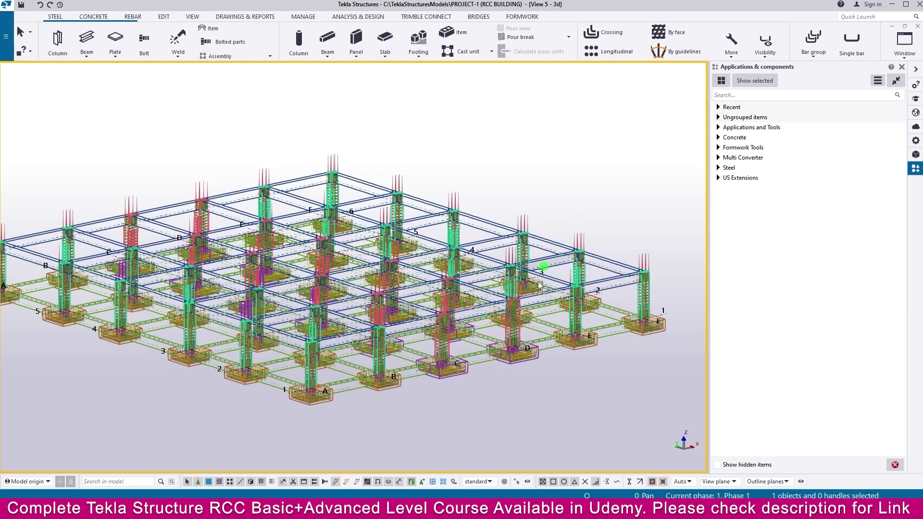
{"action": "mouse_move", "coordinate": [469, 377]}
{"action": "middle_mouse_down", "text": "ctrl"}
{"action": "mouse_move", "coordinate": [473, 341]}
{"action": "mouse_move", "coordinate": [470, 364]}
{"action": "middle_mouse_up", "text": "ctrl"}
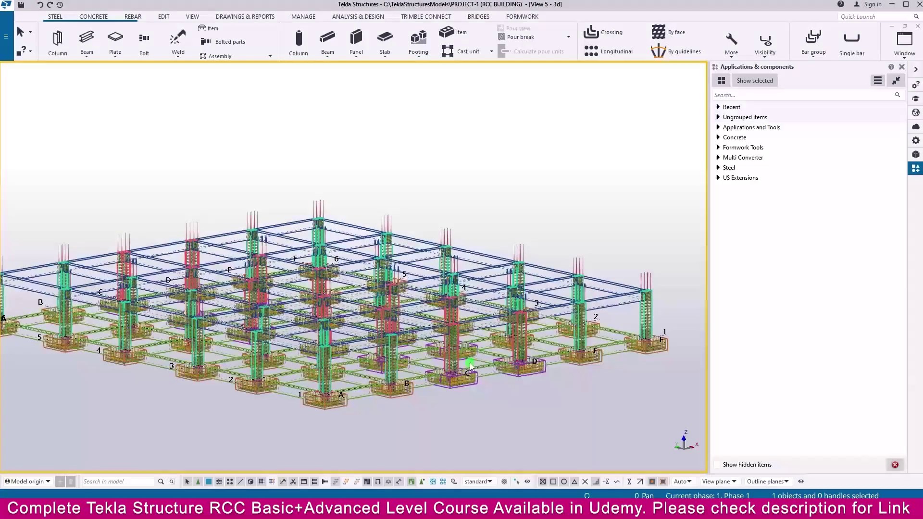
{"action": "scroll", "coordinate": [340, 381], "scroll_direction": "up", "scroll_amount": 5}
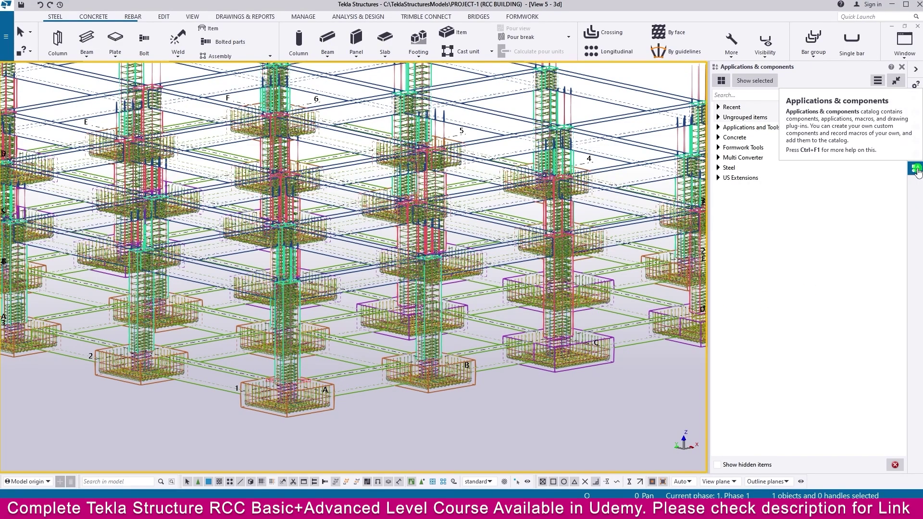
Search the component catalog for 'beam' and start Beam reinforcement (63)
{"action": "left_click", "coordinate": [751, 94]}
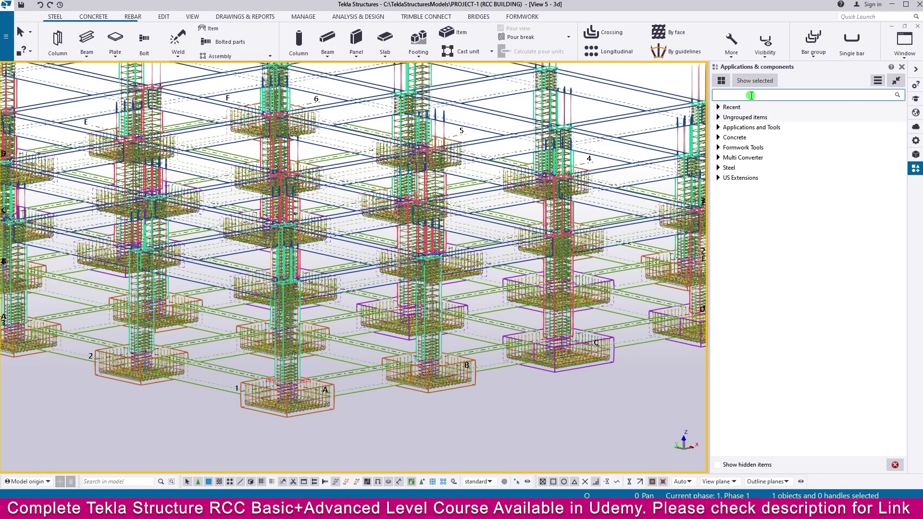
{"action": "type", "text": "beam"}
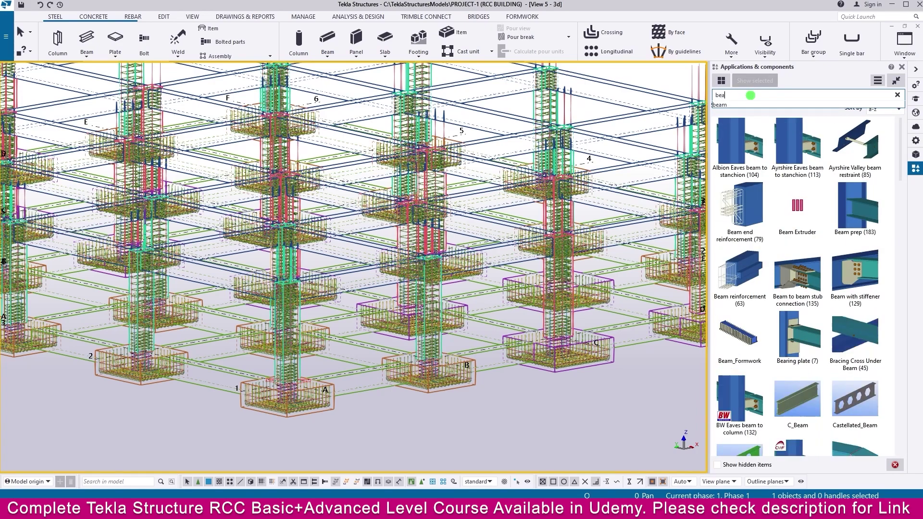
{"action": "left_click", "coordinate": [737, 305]}
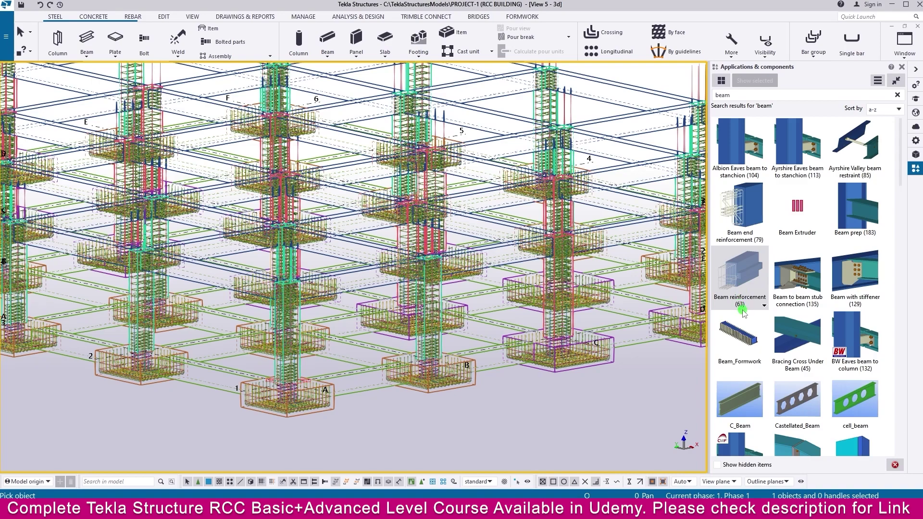
Set the top, bottom and side cover values of Beam reinforcement to 50
{"action": "double_click", "coordinate": [737, 266]}
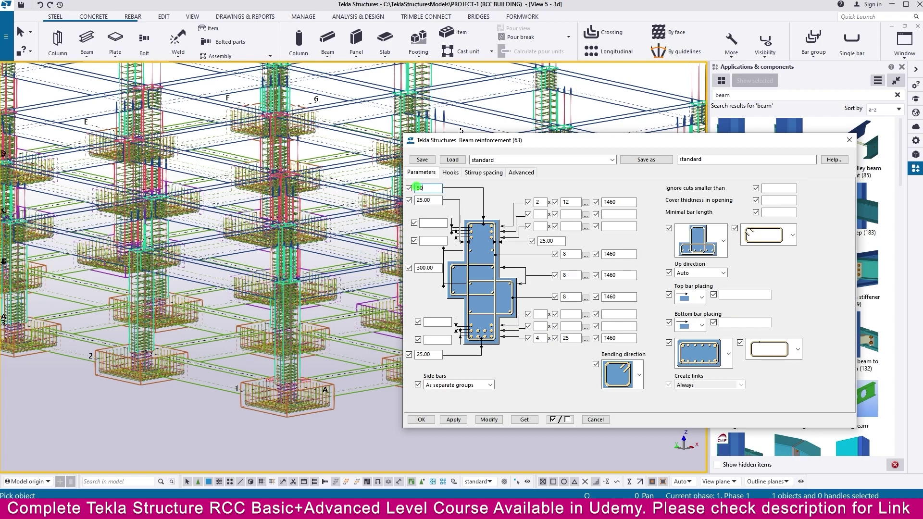
{"action": "left_click_drag", "start_coordinate": [435, 201], "coordinate": [395, 196]}
{"action": "left_click_drag", "start_coordinate": [437, 355], "coordinate": [410, 352]}
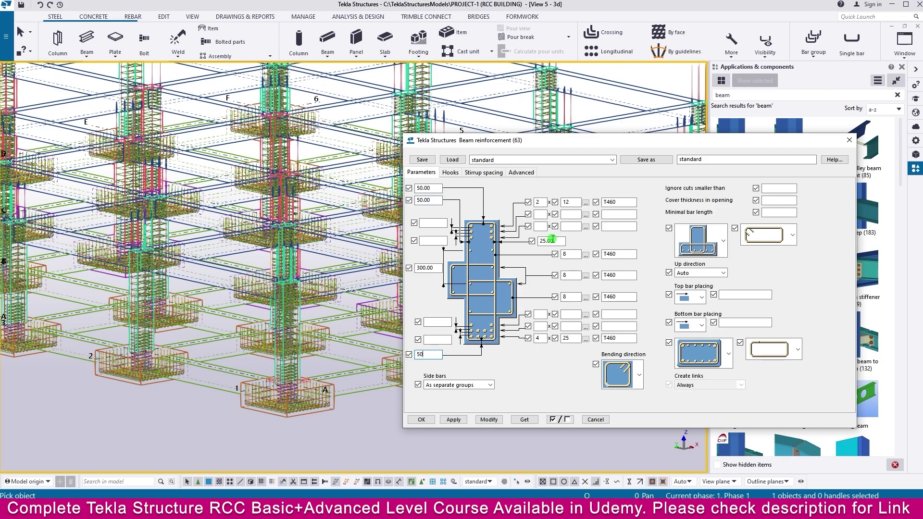
{"action": "left_click_drag", "start_coordinate": [558, 240], "coordinate": [522, 239]}
Set three size-20 top bars and three size-25 bottom bars
{"action": "left_click_drag", "start_coordinate": [546, 202], "coordinate": [523, 203]}
{"action": "type", "text": "3"}
{"action": "left_click", "coordinate": [585, 203]}
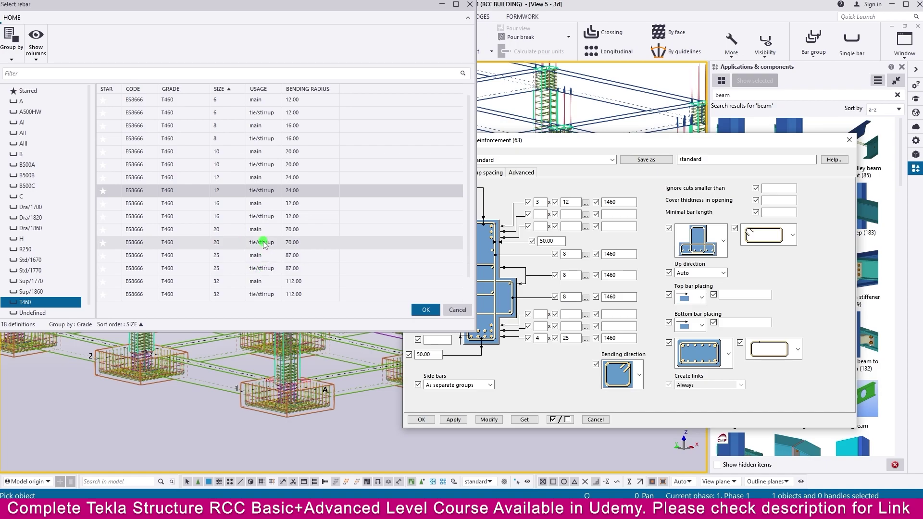
{"action": "left_click", "coordinate": [263, 244]}
{"action": "left_click", "coordinate": [426, 310]}
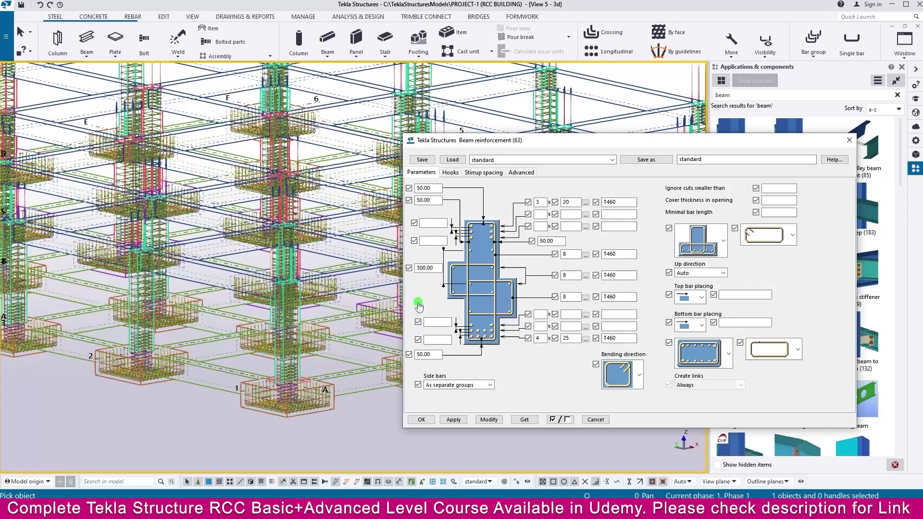
{"action": "double_click", "coordinate": [575, 338]}
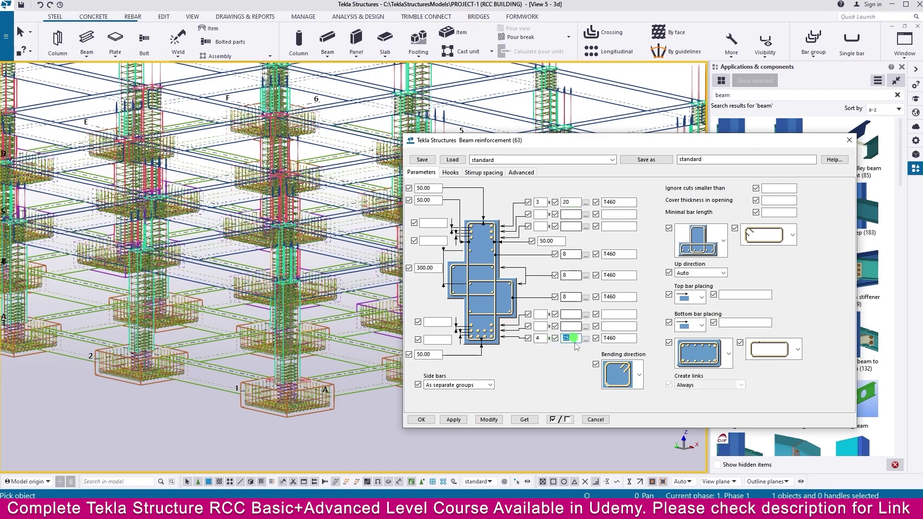
{"action": "double_click", "coordinate": [539, 339]}
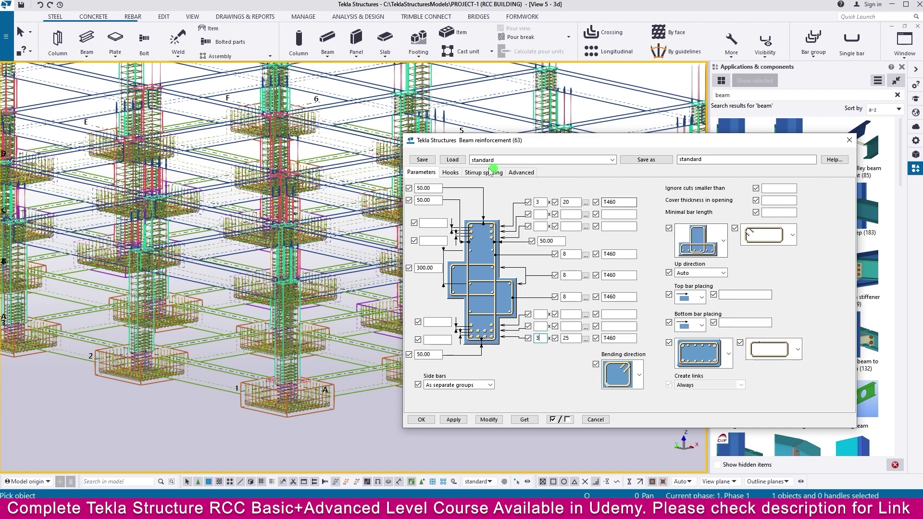
Add hooks at both ends of the top and bottom first bar rows
{"action": "left_click", "coordinate": [451, 172]}
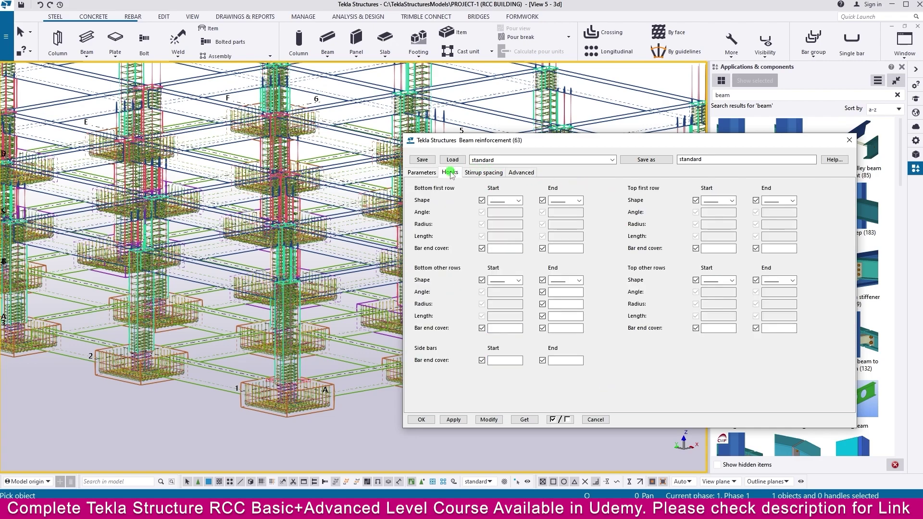
{"action": "left_click", "coordinate": [517, 202]}
{"action": "left_click", "coordinate": [500, 219]}
{"action": "left_click", "coordinate": [579, 200]}
{"action": "left_click", "coordinate": [561, 219]}
{"action": "left_click", "coordinate": [731, 201]}
{"action": "left_click", "coordinate": [714, 219]}
{"action": "left_click", "coordinate": [789, 201]}
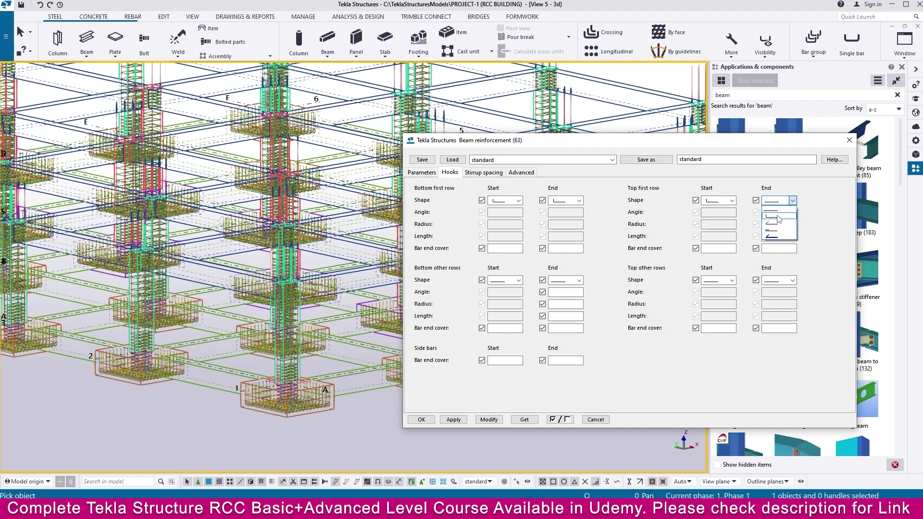
{"action": "left_click", "coordinate": [771, 220]}
Add L hooks at both ends of the top and bottom other bar rows
{"action": "left_click", "coordinate": [791, 281]}
{"action": "left_click", "coordinate": [772, 295]}
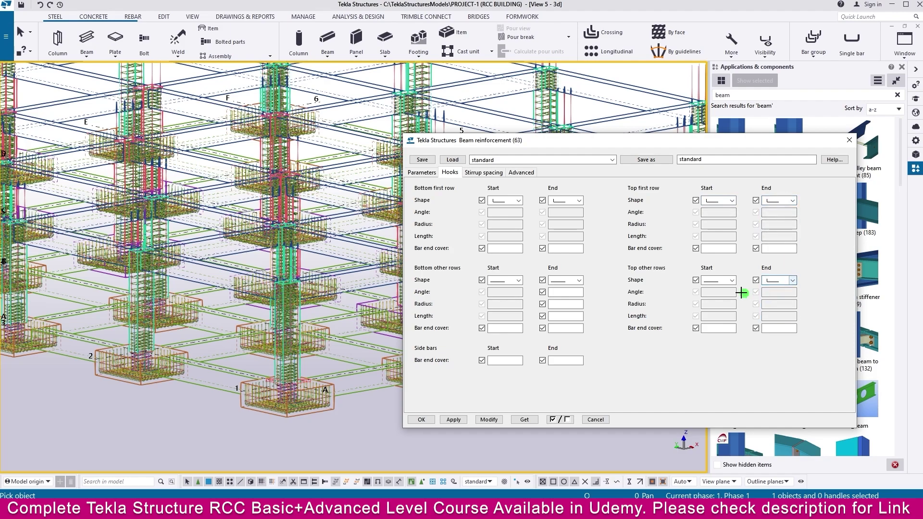
{"action": "left_click", "coordinate": [731, 281]}
{"action": "left_click", "coordinate": [712, 296]}
{"action": "left_click", "coordinate": [567, 281]}
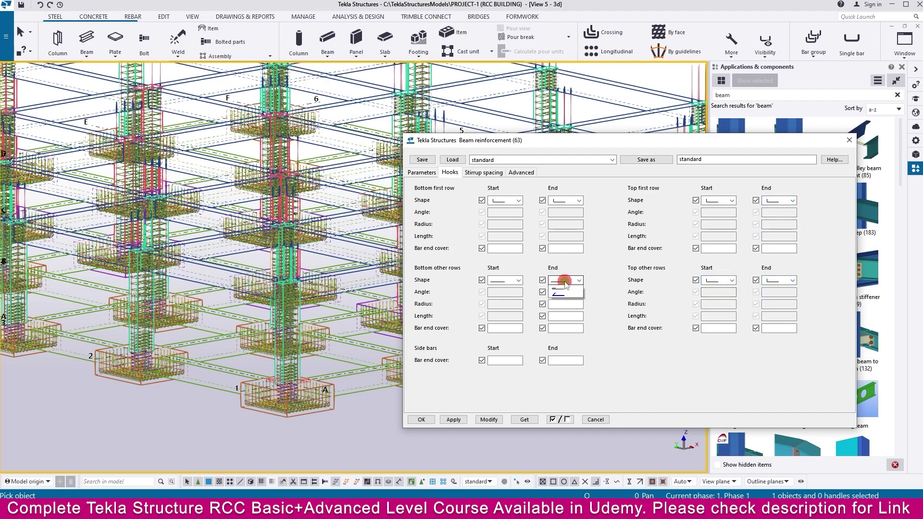
{"action": "left_click", "coordinate": [558, 295]}
{"action": "left_click", "coordinate": [509, 280]}
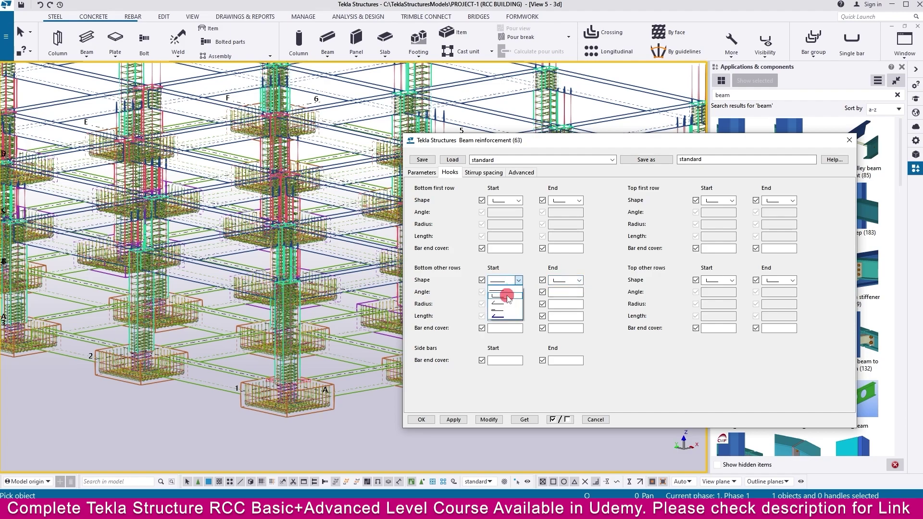
{"action": "left_click", "coordinate": [509, 295]}
Set -750 bar end covers at both ends of the top and bottom first rows
{"action": "left_click", "coordinate": [504, 249]}
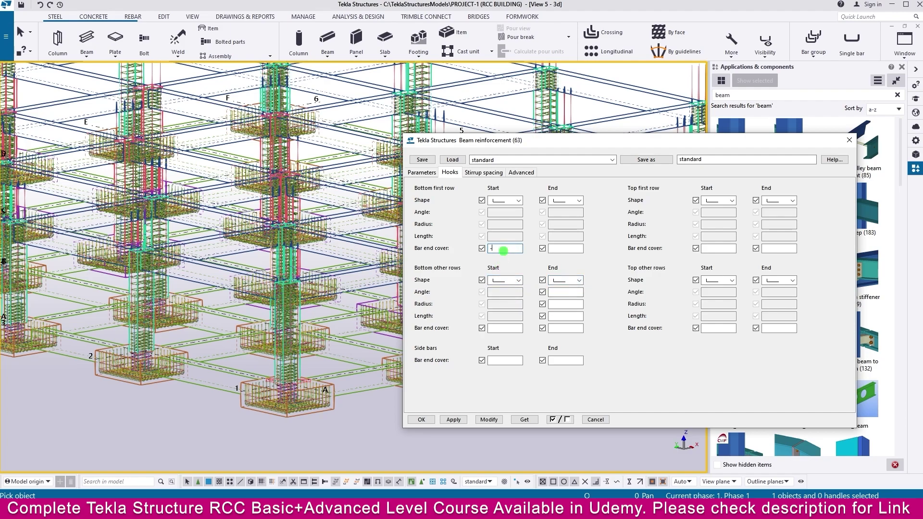
{"action": "left_click_drag", "start_coordinate": [506, 250], "coordinate": [461, 239]}
{"action": "key", "text": "ctrl+c"}
{"action": "left_click", "coordinate": [554, 248]}
{"action": "key", "text": "ctrl+v"}
{"action": "left_click", "coordinate": [714, 249]}
{"action": "key", "text": "ctrl+v"}
{"action": "left_click", "coordinate": [772, 249]}
{"action": "key", "text": "ctrl+v"}
Set -750 bar end covers for the other bar rows and the side bars
{"action": "left_click", "coordinate": [728, 328]}
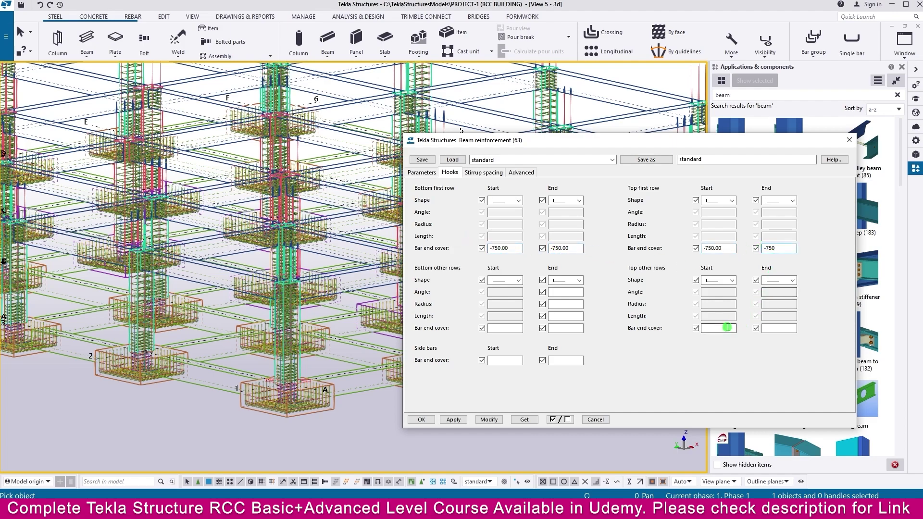
{"action": "key", "text": "ctrl+v"}
{"action": "left_click", "coordinate": [778, 328]}
{"action": "key", "text": "ctrl+v"}
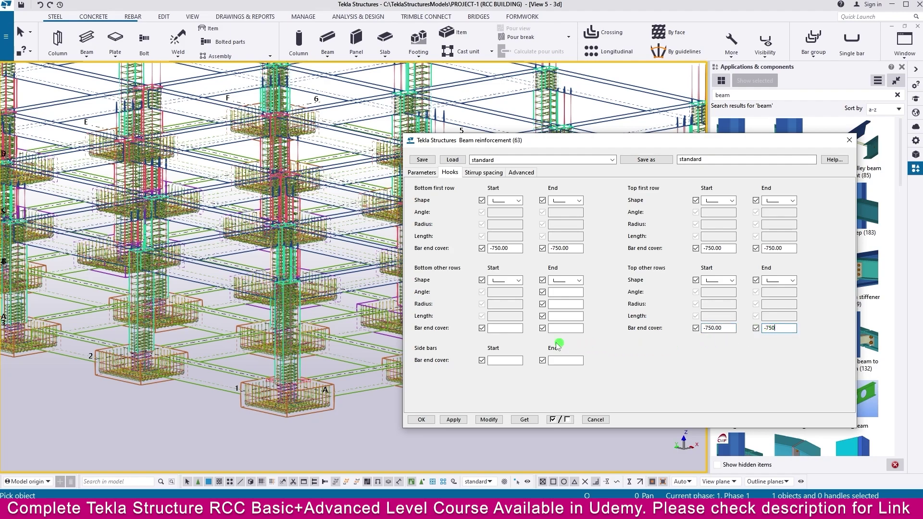
{"action": "left_click", "coordinate": [510, 328]}
{"action": "key", "text": "ctrl+v"}
{"action": "key", "text": "ctrl+v"}
{"action": "left_click", "coordinate": [508, 361]}
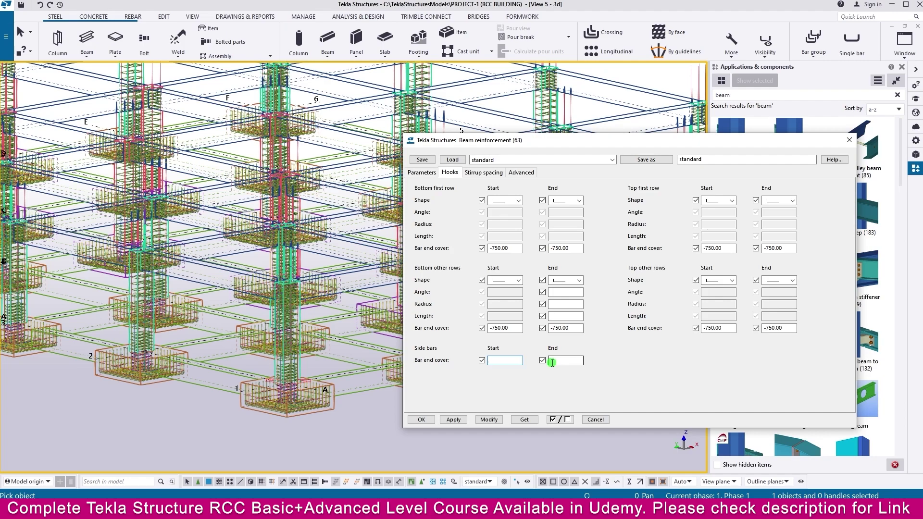
{"action": "key", "text": "ctrl+v"}
{"action": "left_click", "coordinate": [570, 360]}
{"action": "key", "text": "ctrl+v"}
{"action": "left_click", "coordinate": [491, 175]}
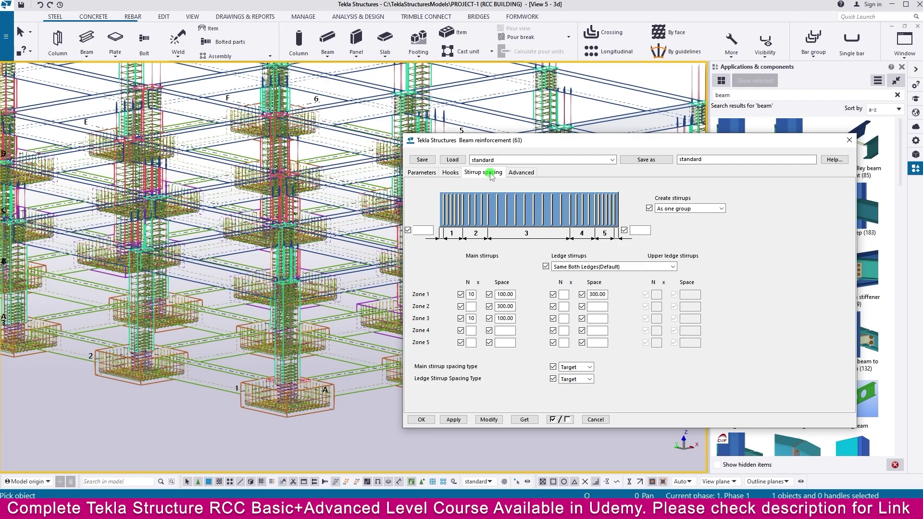
Set Zone 1 and Zone 3 stirrup counts to 12 and Zone 2 spacing to 200, clearing ledge spacing
{"action": "left_click_drag", "start_coordinate": [472, 294], "coordinate": [459, 290]}
{"action": "type", "text": "12"}
{"action": "left_click_drag", "start_coordinate": [473, 318], "coordinate": [454, 317]}
{"action": "left_click", "coordinate": [510, 307]}
{"action": "left_click_drag", "start_coordinate": [510, 307], "coordinate": [479, 307]}
{"action": "type", "text": "200"}
{"action": "left_click_drag", "start_coordinate": [605, 294], "coordinate": [564, 291]}
Set 50 stirrup end offsets and keep the stirrups created as one group
{"action": "left_click", "coordinate": [425, 230]}
{"action": "left_click", "coordinate": [721, 208]}
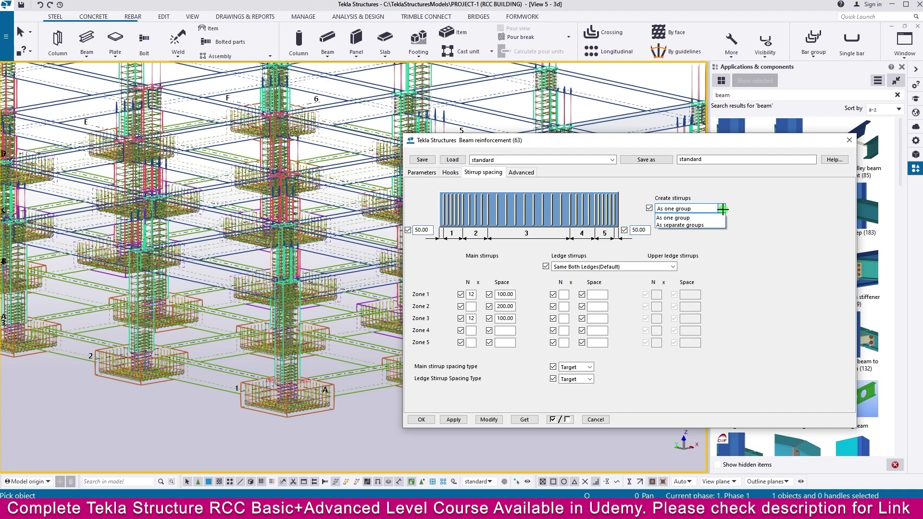
{"action": "left_click", "coordinate": [675, 217]}
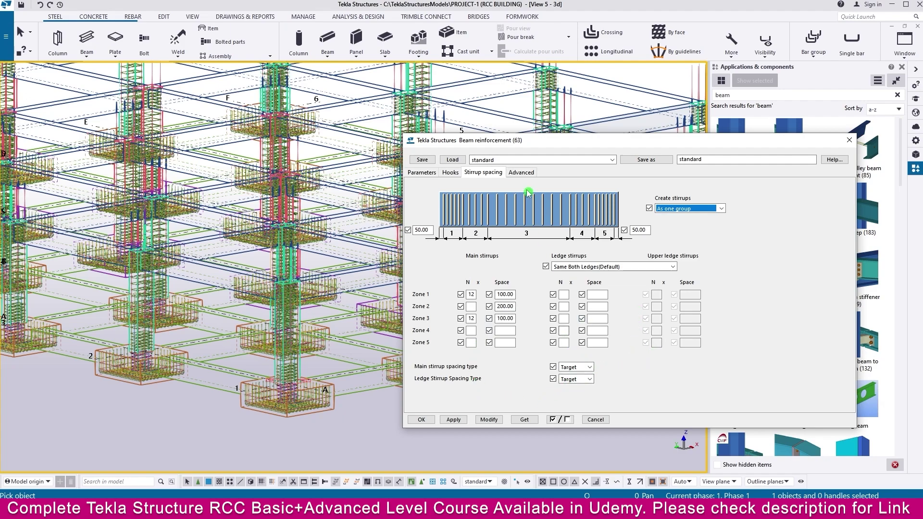
{"action": "left_click", "coordinate": [521, 172]}
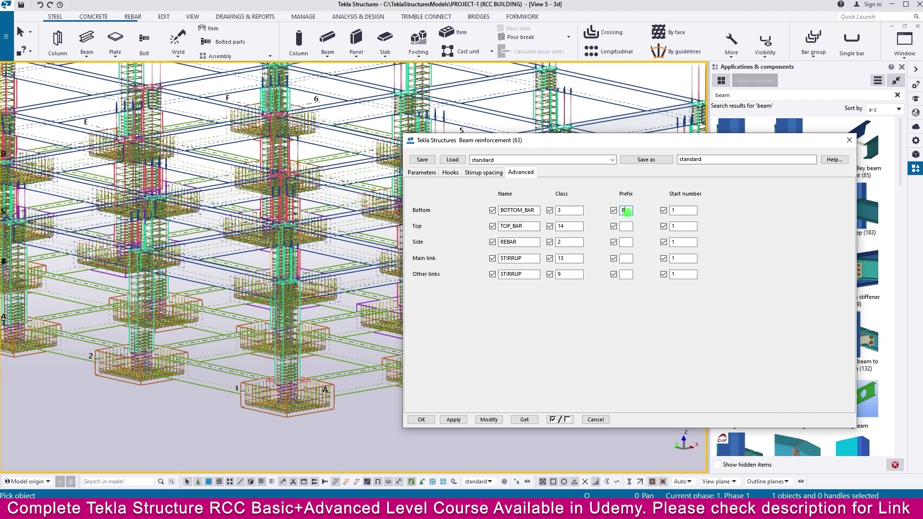
Set the bar name prefixes to BB, TB, SB, ML and LI
{"action": "left_click", "coordinate": [623, 226]}
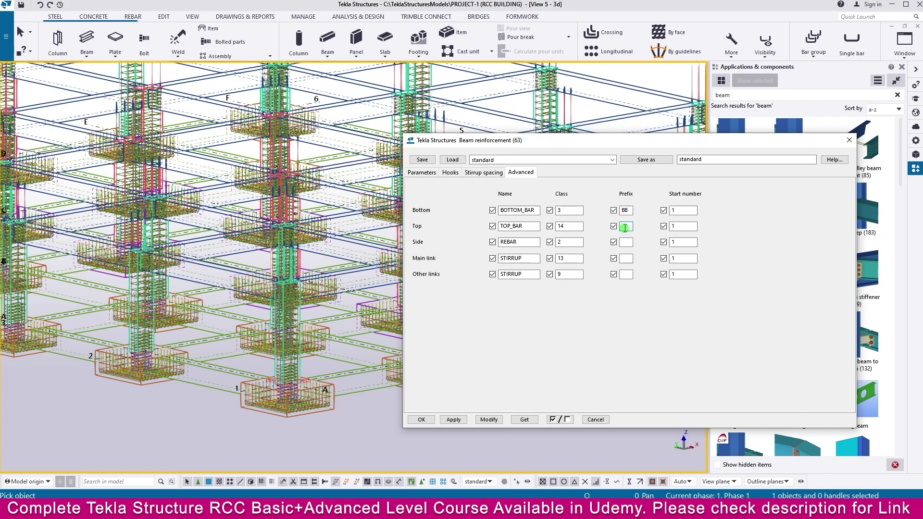
{"action": "type", "text": "TB"}
{"action": "left_click_drag", "start_coordinate": [633, 246], "coordinate": [595, 243]}
{"action": "type", "text": "SB"}
{"action": "left_click", "coordinate": [627, 275]}
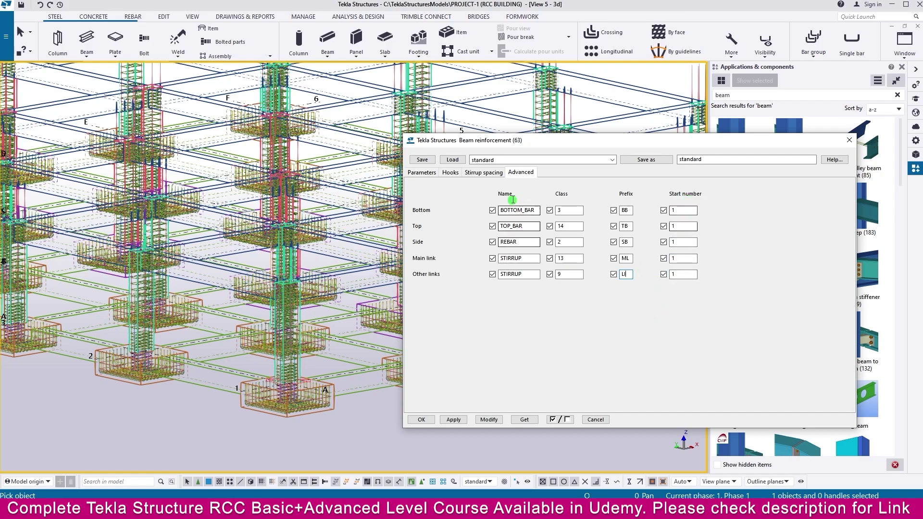
Review the spacing, hook and parameter tabs, apply the settings and close the dialog
{"action": "left_click", "coordinate": [471, 173]}
{"action": "left_click", "coordinate": [450, 172]}
{"action": "left_click", "coordinate": [421, 172]}
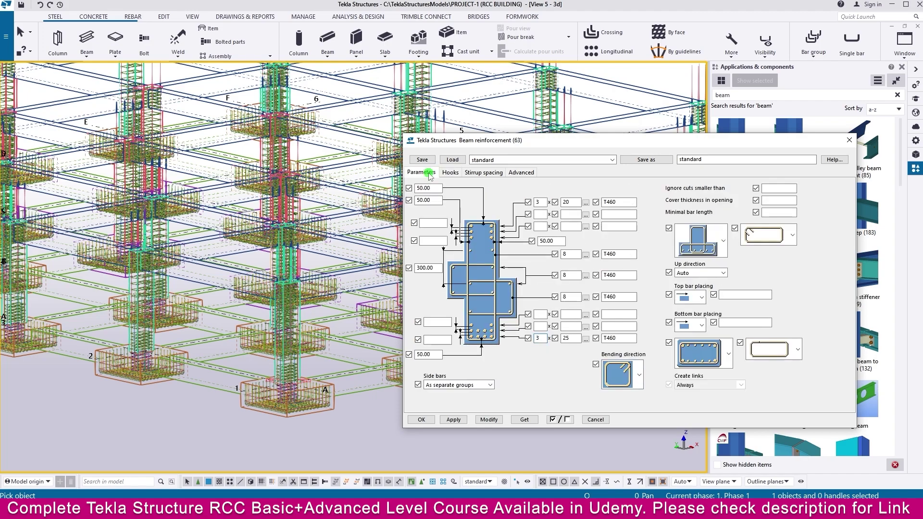
{"action": "left_click", "coordinate": [491, 420]}
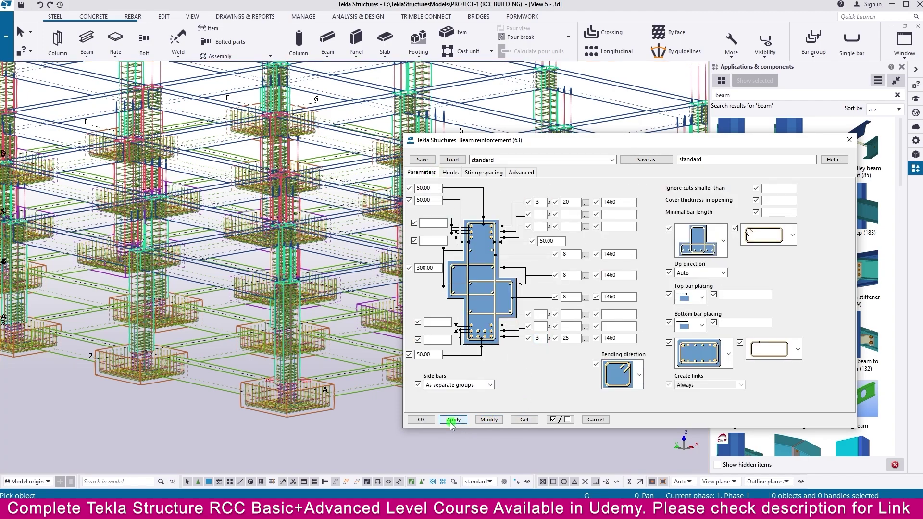
{"action": "left_click", "coordinate": [422, 420]}
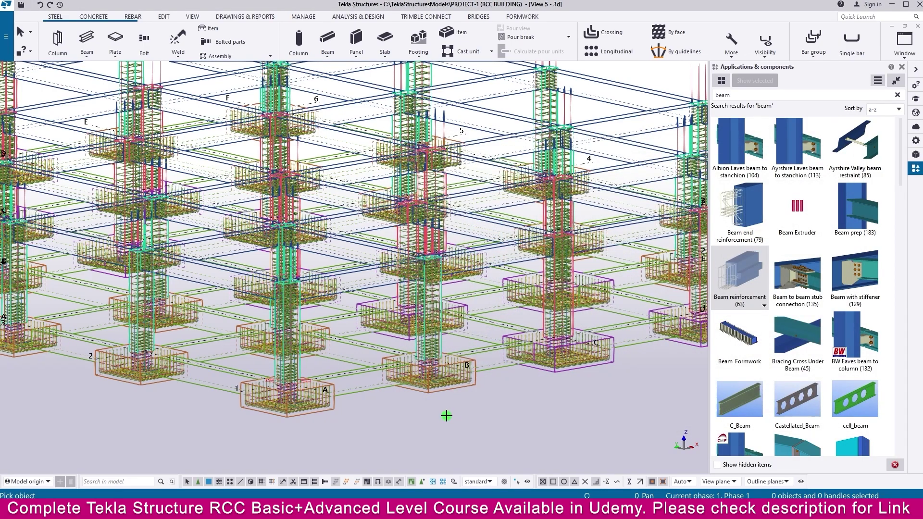
Turn to a front view of grids E–F and pick the 4000-long plinth beams to reinforce
{"action": "scroll", "coordinate": [461, 414], "scroll_direction": "up", "scroll_amount": 1}
{"action": "scroll", "coordinate": [393, 396], "scroll_direction": "up", "scroll_amount": 1}
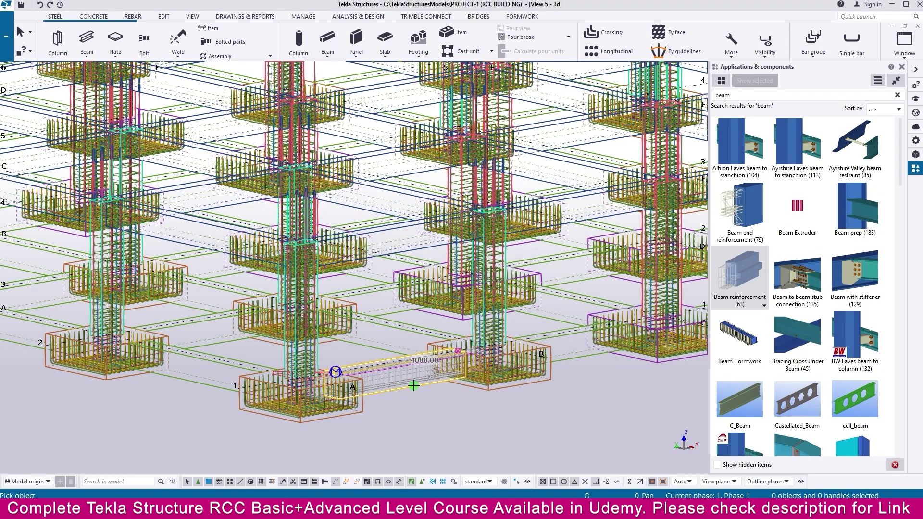
{"action": "scroll", "coordinate": [412, 384], "scroll_direction": "down", "scroll_amount": 3}
{"action": "middle_click_drag", "start_coordinate": [445, 390], "coordinate": [327, 375], "text": "ctrl"}
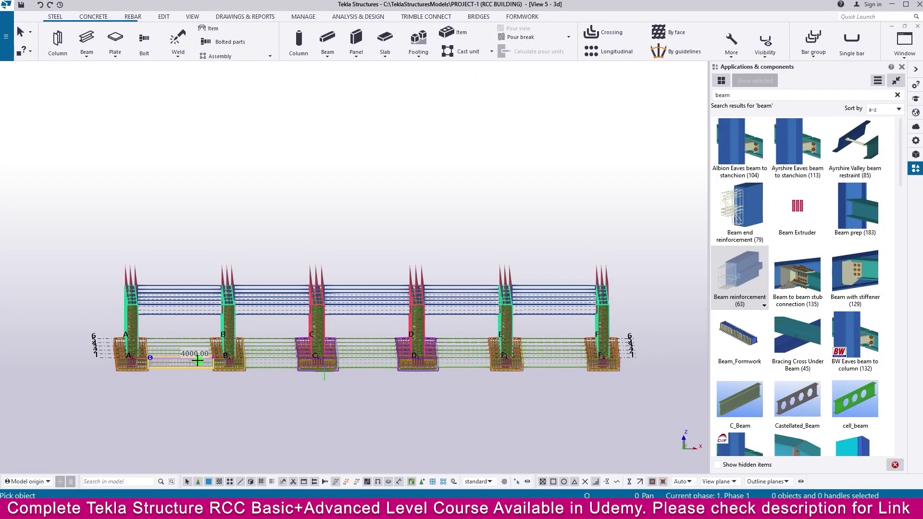
{"action": "scroll", "coordinate": [198, 360], "scroll_direction": "up", "scroll_amount": 3}
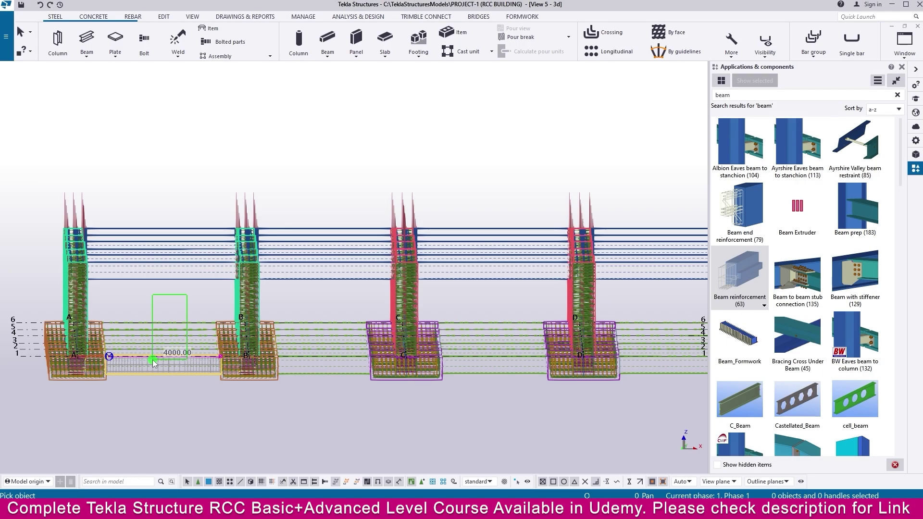
{"action": "middle_click_drag", "start_coordinate": [403, 351], "coordinate": [189, 358]}
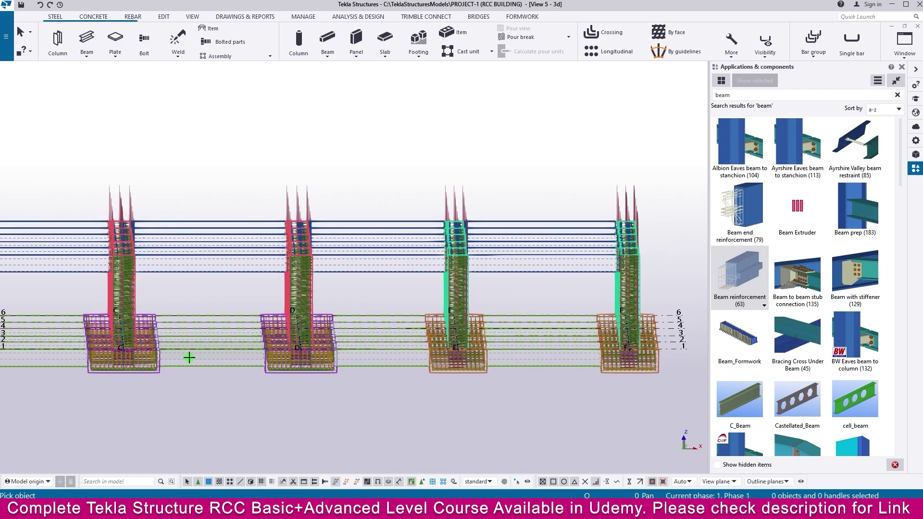
{"action": "middle_click_drag", "start_coordinate": [444, 396], "coordinate": [340, 393]}
{"action": "left_click_drag", "start_coordinate": [455, 291], "coordinate": [419, 365]}
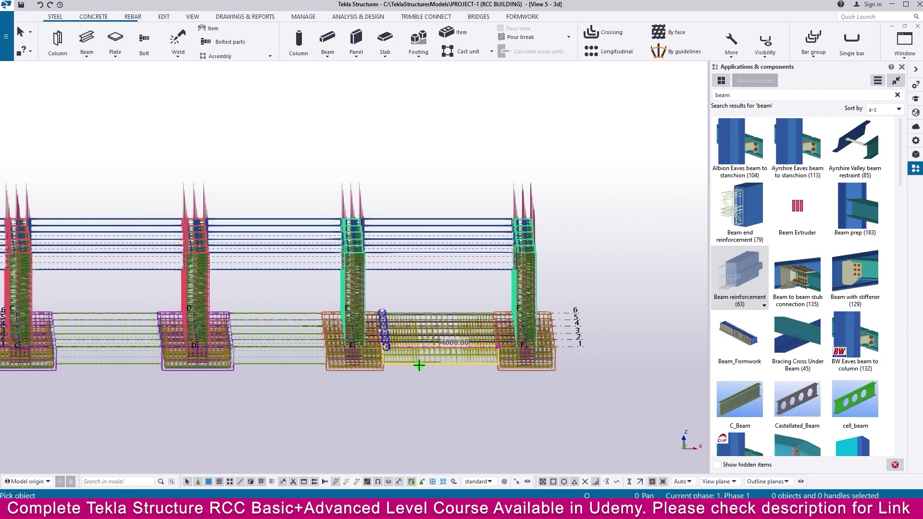
Orbit and zoom to an oblique foundation view to inspect the new beam reinforcement
{"action": "scroll", "coordinate": [419, 366], "scroll_direction": "down", "scroll_amount": 5}
{"action": "middle_click_drag", "start_coordinate": [299, 398], "coordinate": [320, 418], "text": "ctrl"}
{"action": "scroll", "coordinate": [551, 377], "scroll_direction": "up", "scroll_amount": 5}
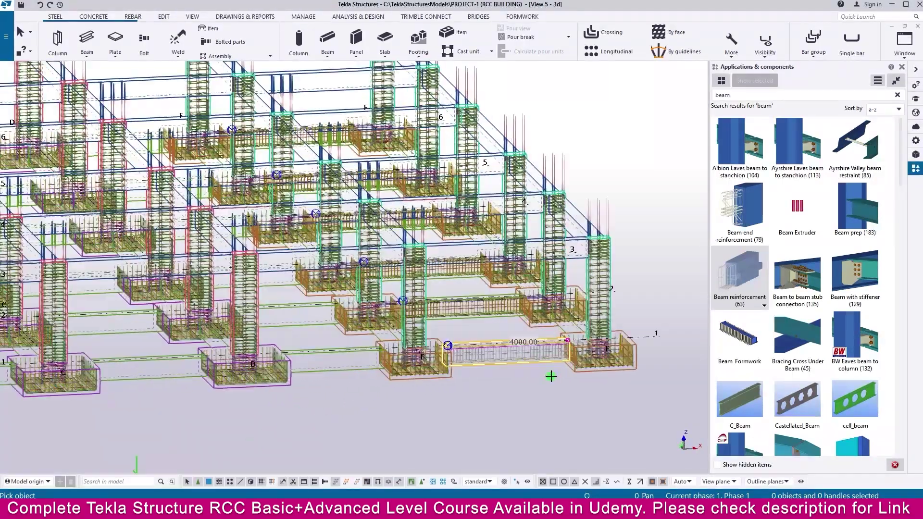
{"action": "scroll", "coordinate": [551, 376], "scroll_direction": "up", "scroll_amount": 5}
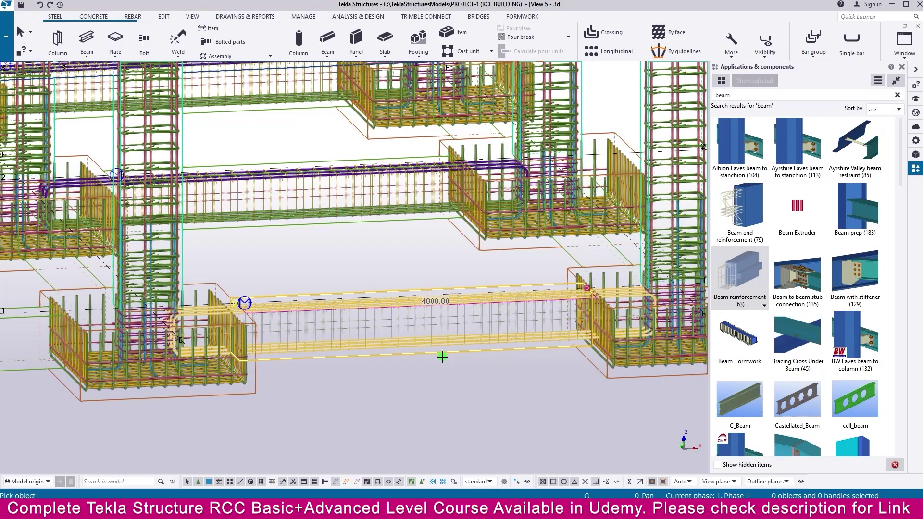
{"action": "scroll", "coordinate": [438, 354], "scroll_direction": "down", "scroll_amount": 5}
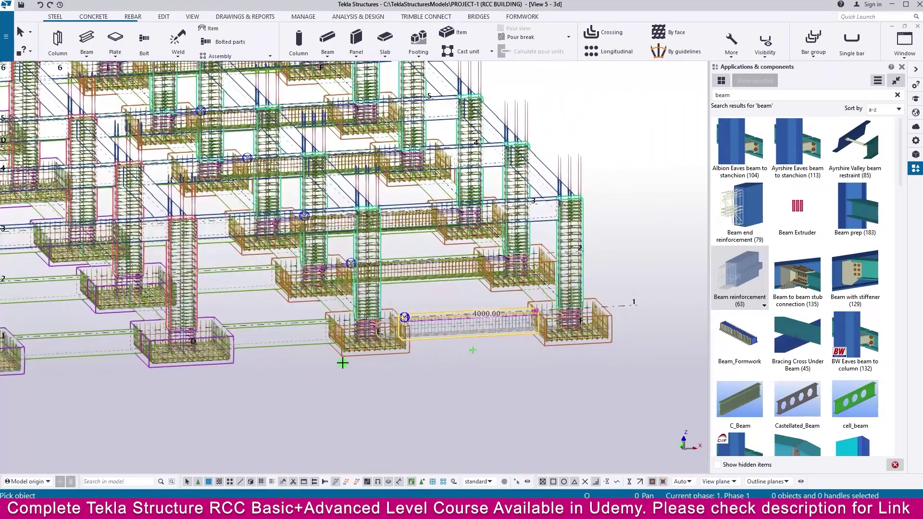
{"action": "scroll", "coordinate": [286, 366], "scroll_direction": "down", "scroll_amount": 4}
{"action": "scroll", "coordinate": [250, 339], "scroll_direction": "up", "scroll_amount": 2}
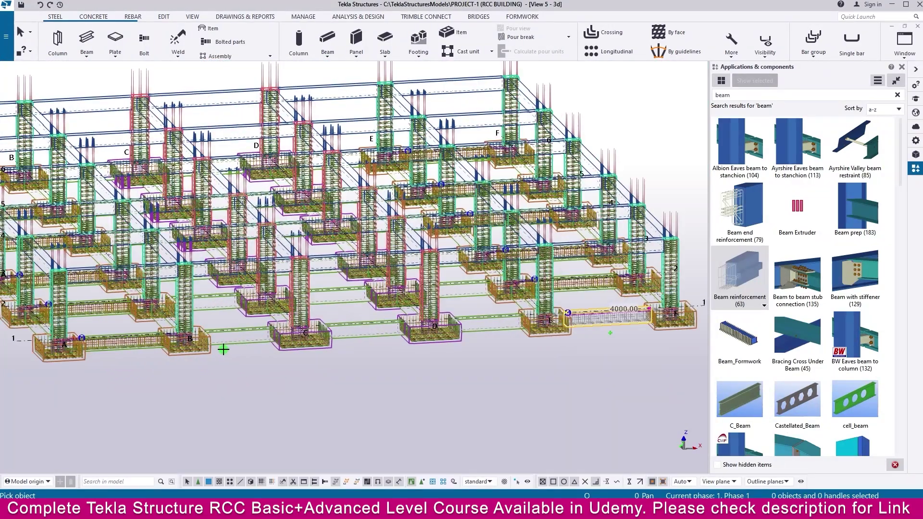
Change the bottom first row, bottom other rows and side bar end covers to -950
{"action": "double_click", "coordinate": [751, 273]}
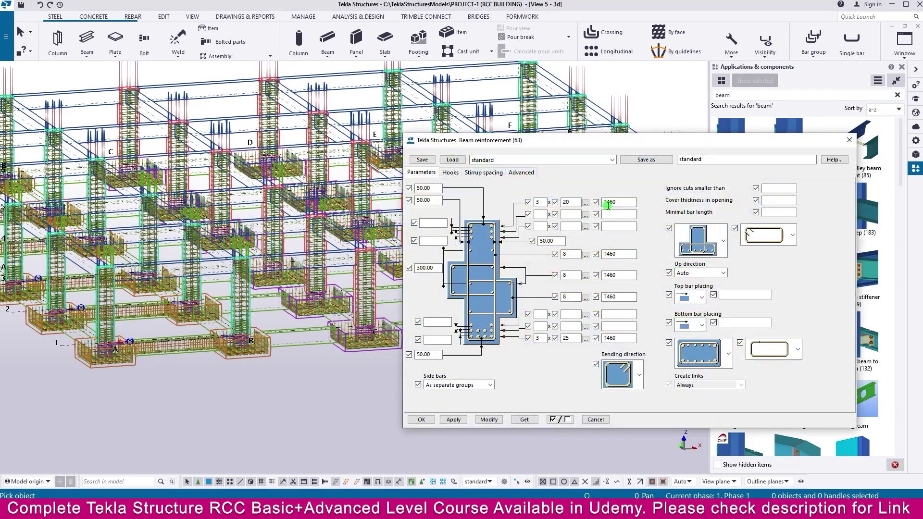
{"action": "left_click", "coordinate": [450, 173]}
{"action": "left_click", "coordinate": [422, 172]}
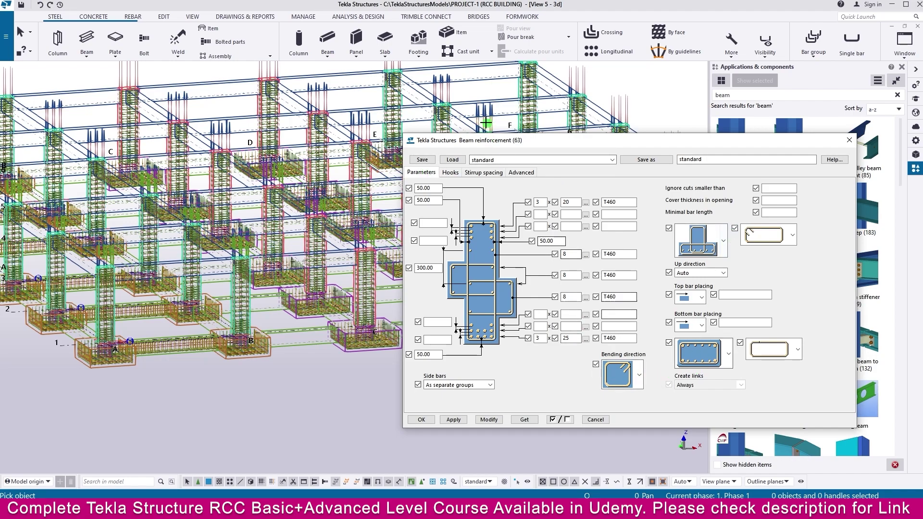
{"action": "left_click", "coordinate": [451, 172]}
{"action": "double_click", "coordinate": [574, 249]}
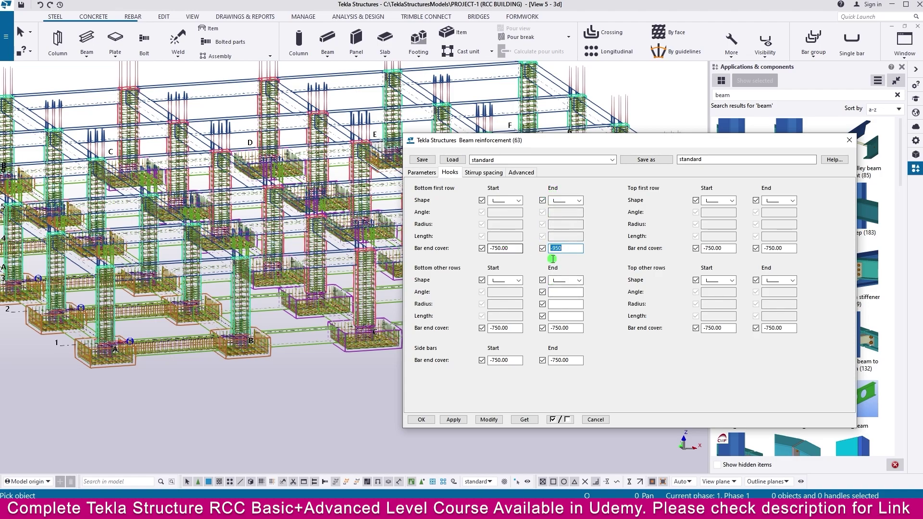
{"action": "left_click_drag", "start_coordinate": [571, 329], "coordinate": [524, 331]}
{"action": "type", "text": "-950"}
{"action": "left_click_drag", "start_coordinate": [575, 360], "coordinate": [532, 355]}
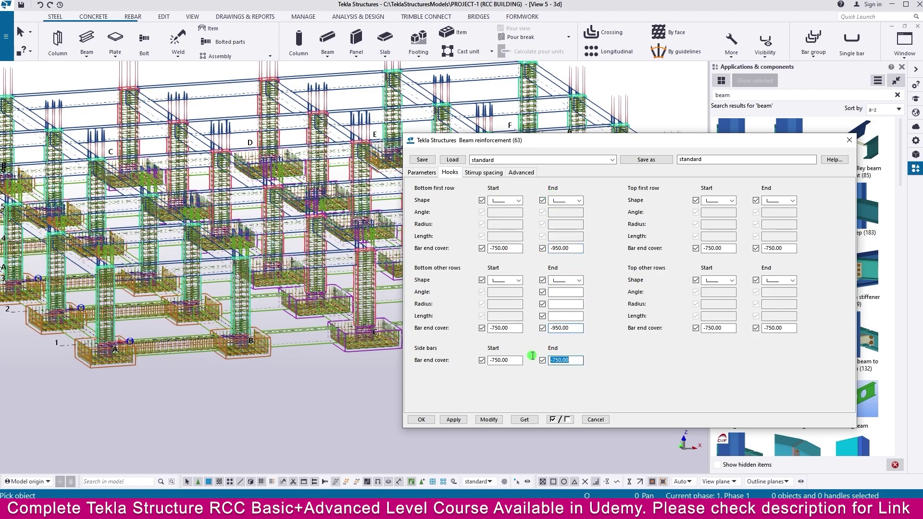
{"action": "type", "text": "-950"}
Change the top first and other row end covers to -950 and close the dialog
{"action": "double_click", "coordinate": [787, 248]}
{"action": "type", "text": "-950"}
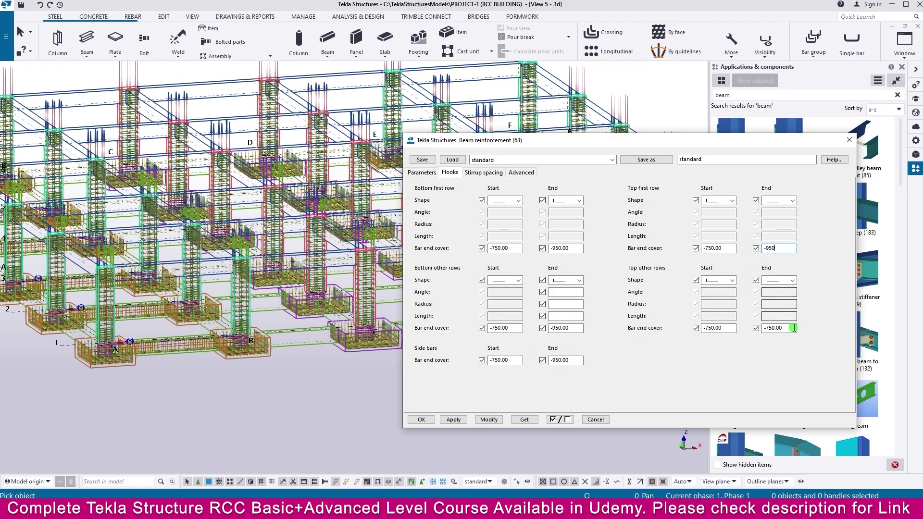
{"action": "double_click", "coordinate": [784, 328]}
{"action": "type", "text": "-950"}
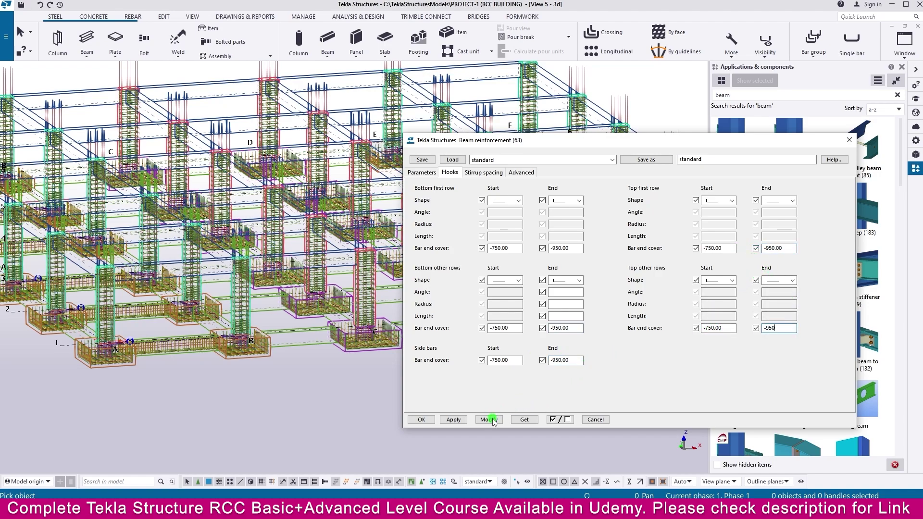
{"action": "left_click", "coordinate": [424, 420]}
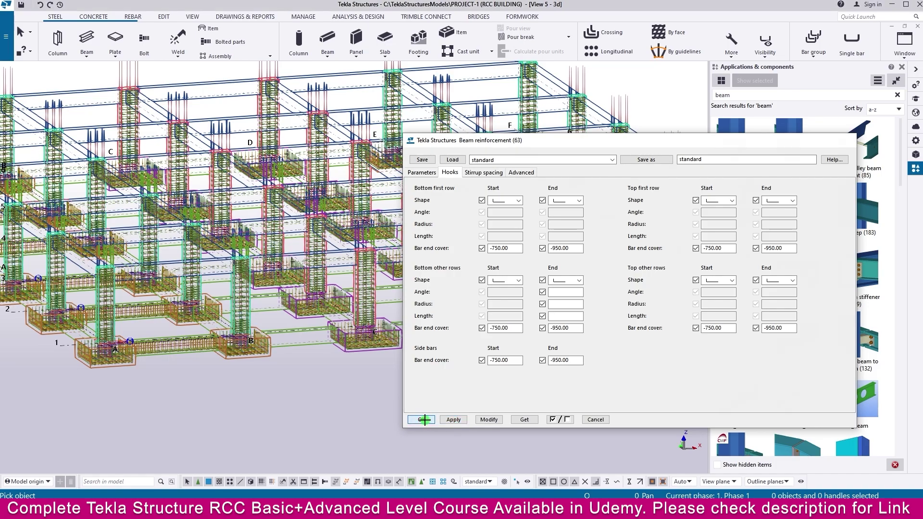
{"action": "scroll", "coordinate": [395, 410], "scroll_direction": "down", "scroll_amount": 2}
Turn to a front view and pick the 3250 mm plinth beam between grids B and C
{"action": "middle_click_drag", "start_coordinate": [394, 409], "coordinate": [355, 387], "text": "ctrl"}
{"action": "left_click", "coordinate": [241, 309]}
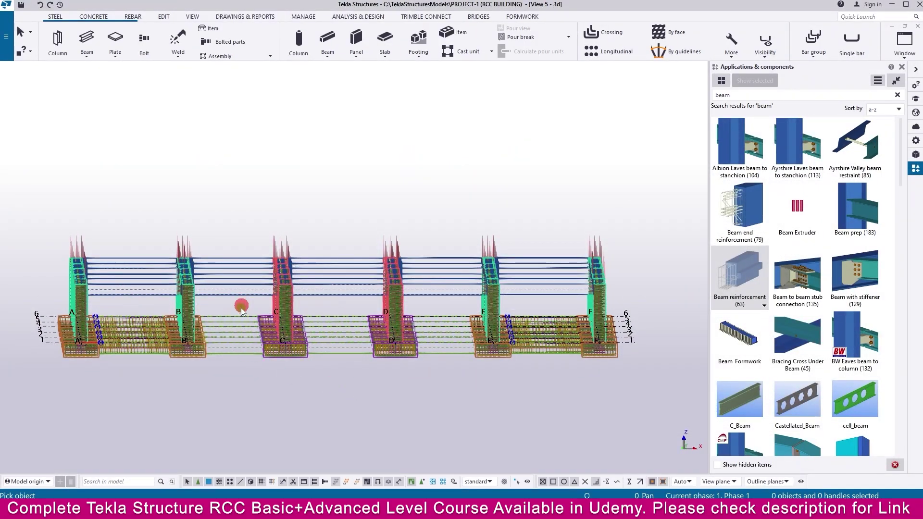
{"action": "left_click", "coordinate": [220, 356]}
Orbit and zoom around the foundation to check the reinforced B–C beams
{"action": "scroll", "coordinate": [217, 358], "scroll_direction": "up", "scroll_amount": 6}
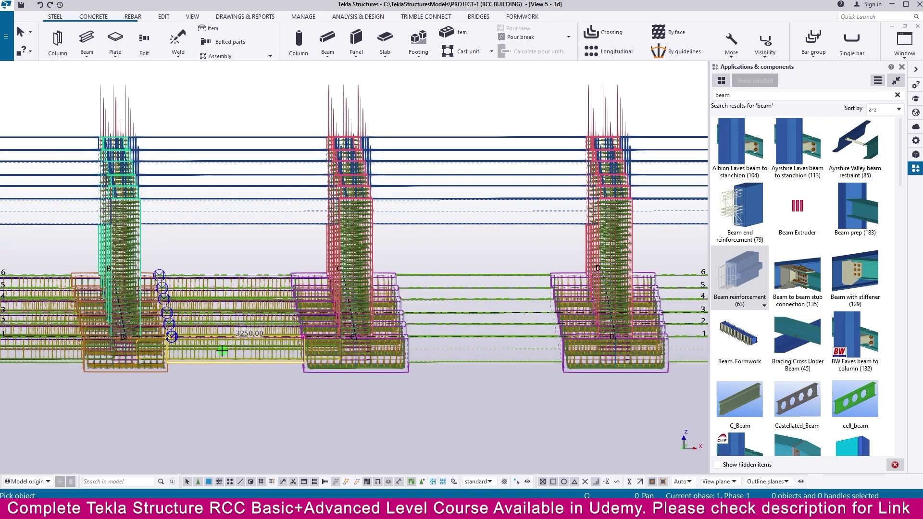
{"action": "scroll", "coordinate": [108, 344], "scroll_direction": "up", "scroll_amount": 2}
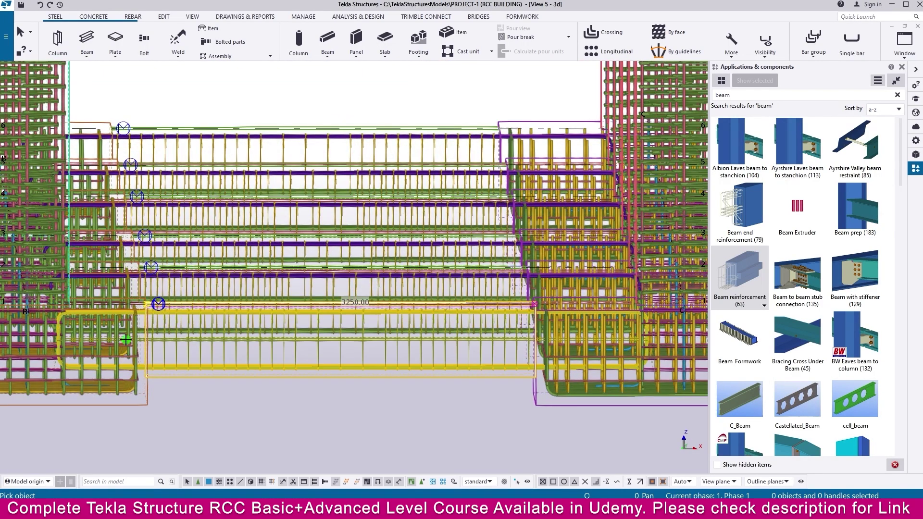
{"action": "middle_click_drag", "start_coordinate": [110, 339], "coordinate": [188, 351], "text": "ctrl"}
{"action": "middle_click_drag", "start_coordinate": [379, 351], "coordinate": [345, 371], "text": "ctrl"}
{"action": "scroll", "coordinate": [318, 347], "scroll_direction": "down", "scroll_amount": 3}
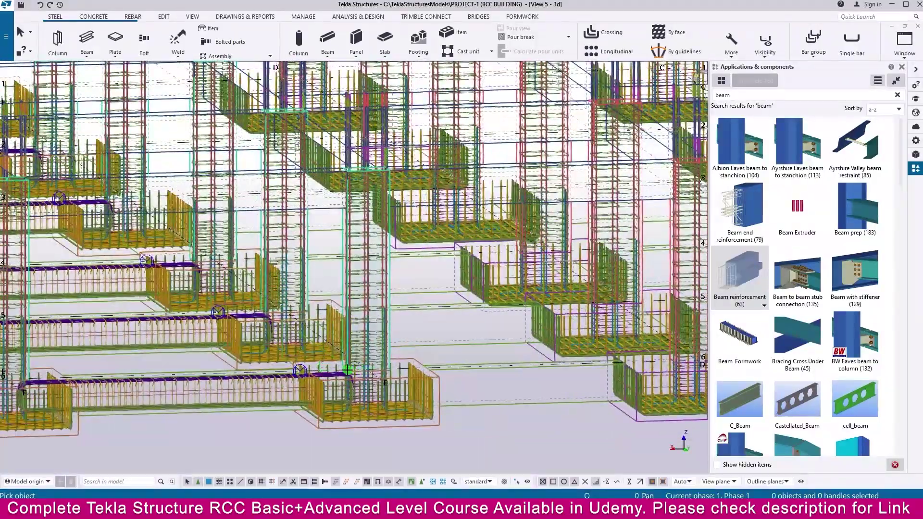
{"action": "scroll", "coordinate": [347, 370], "scroll_direction": "down", "scroll_amount": 5}
{"action": "middle_click_drag", "start_coordinate": [463, 371], "coordinate": [409, 377], "text": "ctrl"}
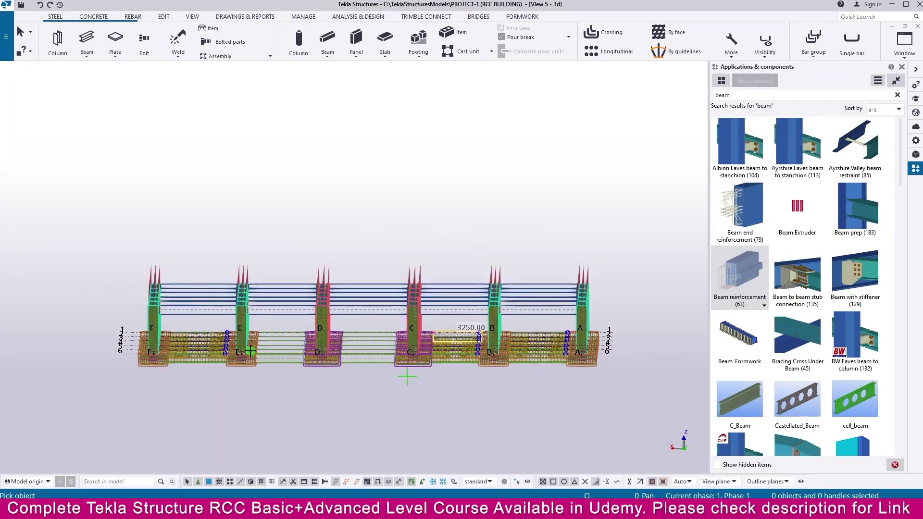
{"action": "scroll", "coordinate": [250, 351], "scroll_direction": "up", "scroll_amount": 3}
{"action": "scroll", "coordinate": [290, 353], "scroll_direction": "down", "scroll_amount": 2}
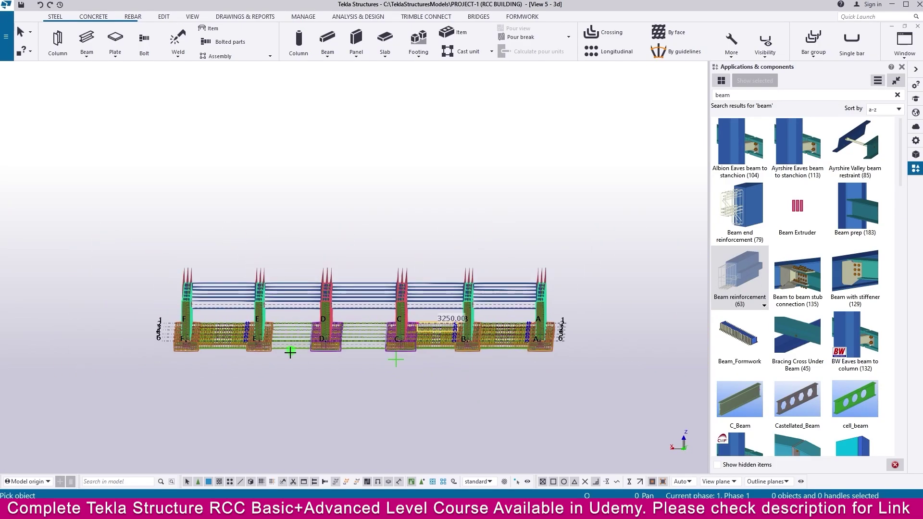
{"action": "middle_click_drag", "start_coordinate": [290, 353], "coordinate": [147, 388], "text": "ctrl"}
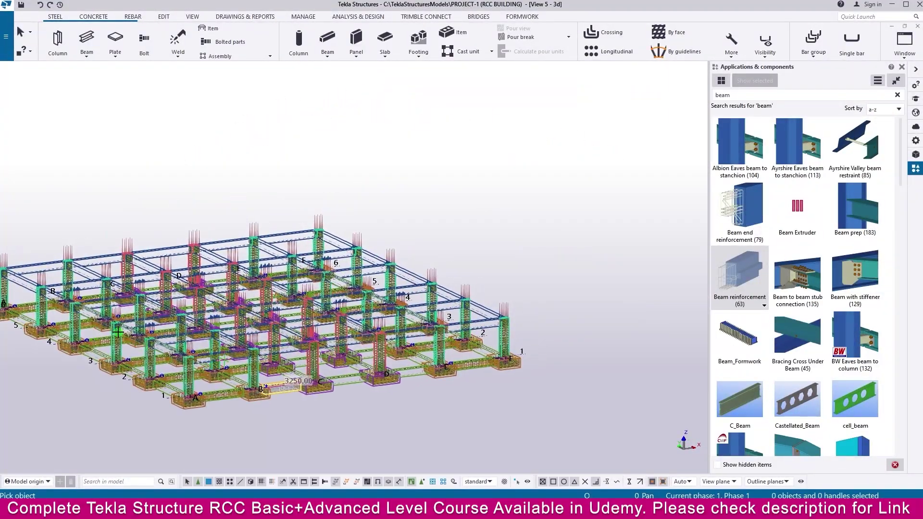
Enter -950 as the start bar end cover for the top, bottom and side rows, then close with OK
{"action": "double_click", "coordinate": [749, 272]}
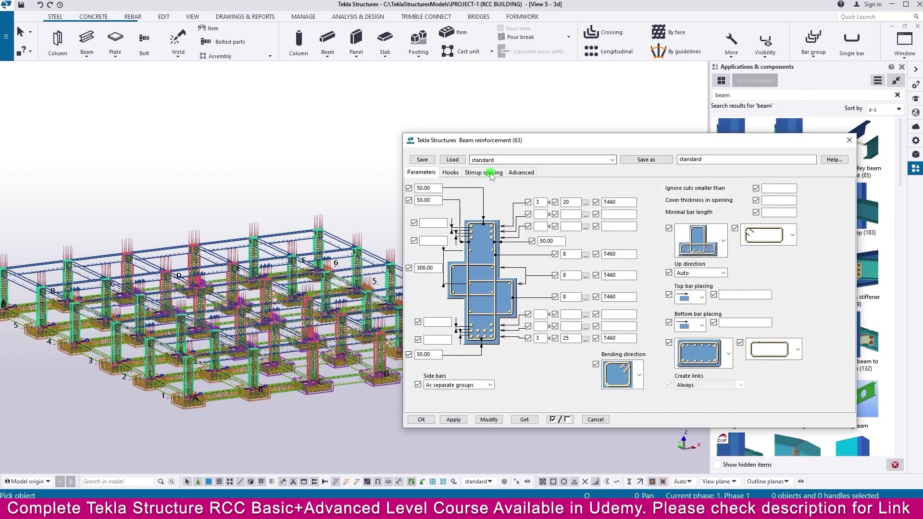
{"action": "left_click", "coordinate": [454, 175]}
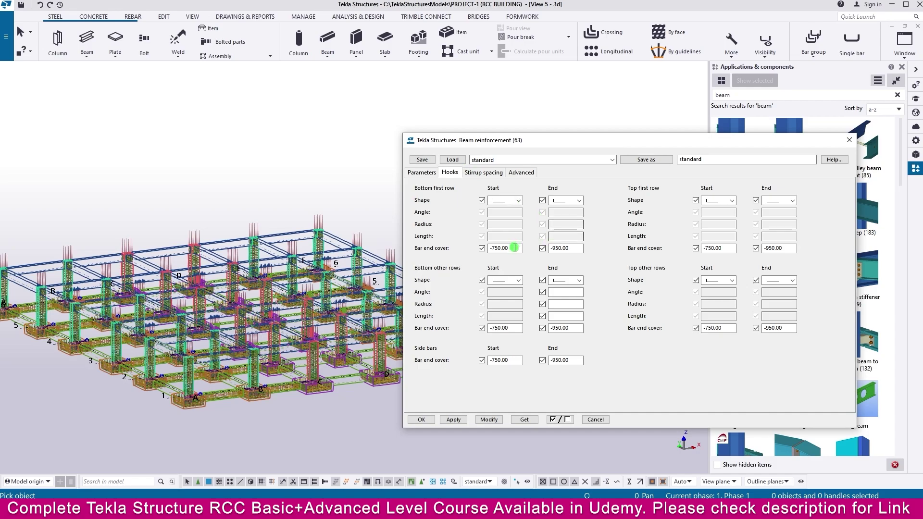
{"action": "left_click_drag", "start_coordinate": [514, 248], "coordinate": [475, 242]}
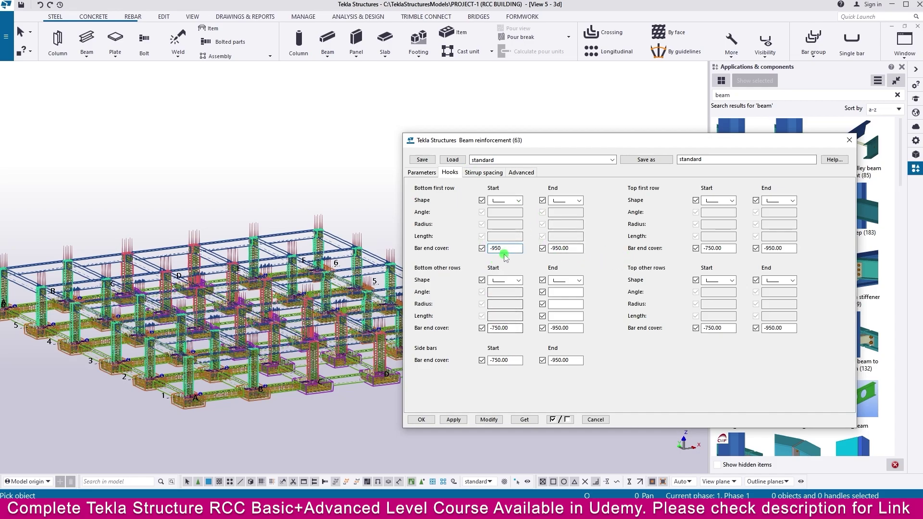
{"action": "left_click_drag", "start_coordinate": [504, 248], "coordinate": [444, 247]}
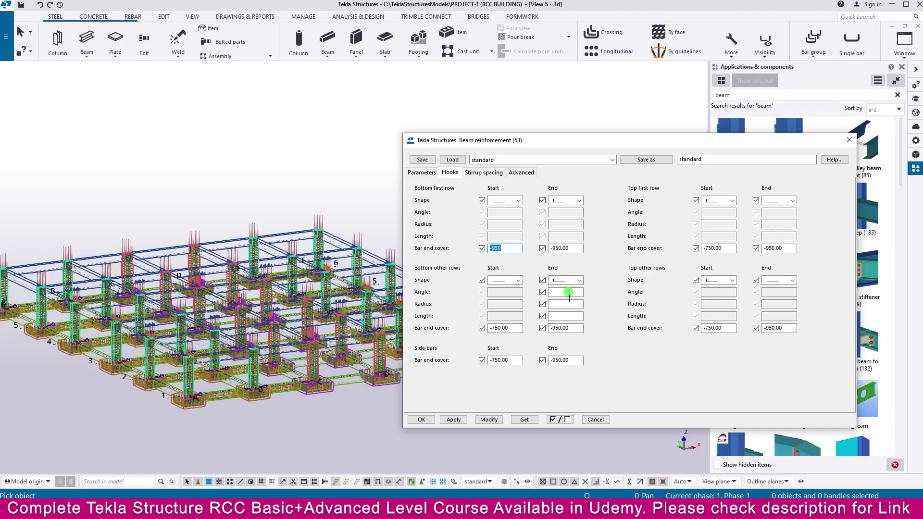
{"action": "double_click", "coordinate": [508, 329]}
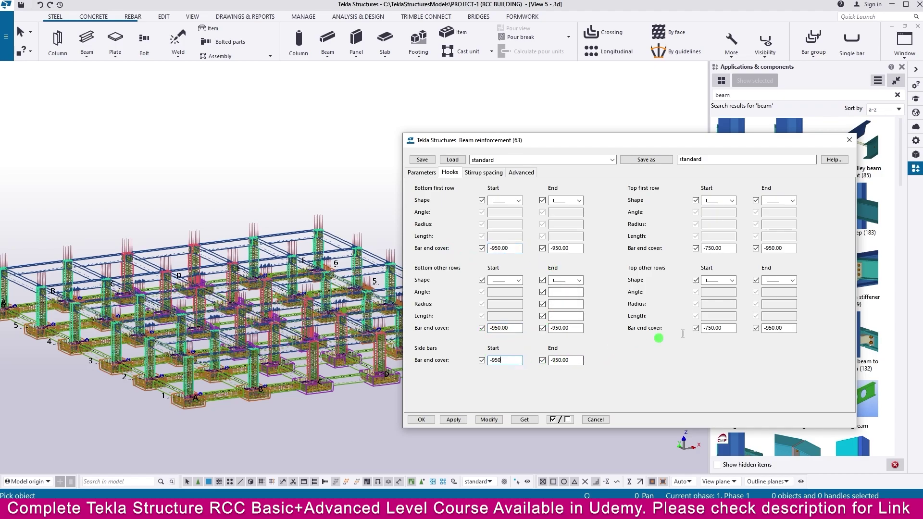
{"action": "left_click_drag", "start_coordinate": [734, 327], "coordinate": [694, 317]}
{"action": "type", "text": "-950"}
{"action": "left_click_drag", "start_coordinate": [734, 248], "coordinate": [672, 241]}
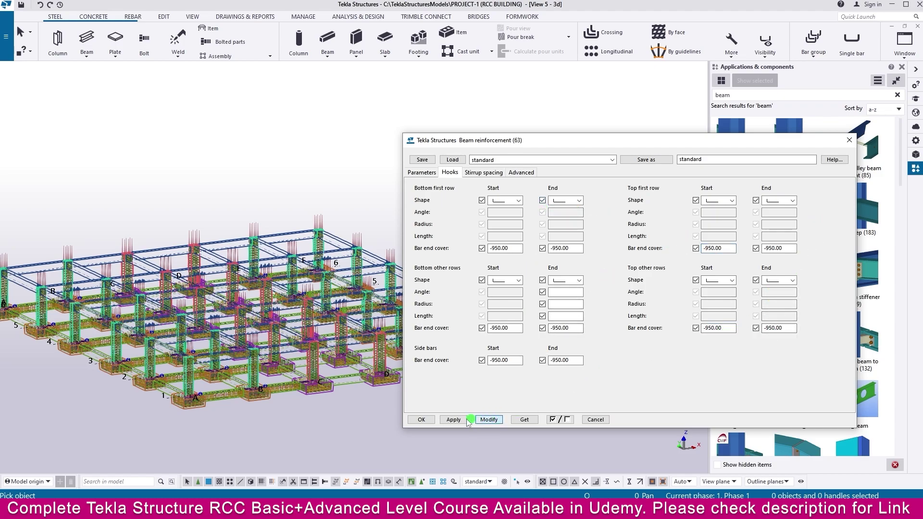
{"action": "left_click", "coordinate": [423, 418]}
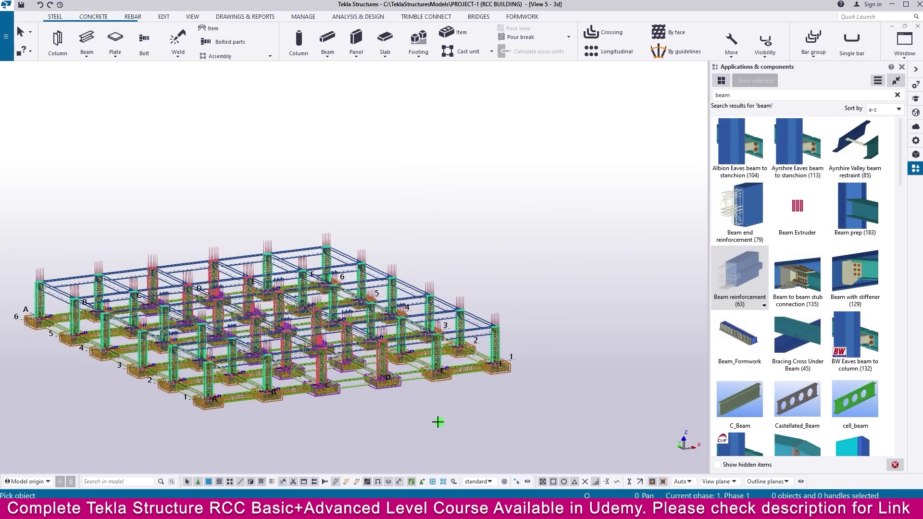
Zoom and orbit to the 3700 mm plinth beam near grids C and D and select its reinforcement
{"action": "middle_click_drag", "start_coordinate": [438, 422], "coordinate": [385, 400], "text": "ctrl"}
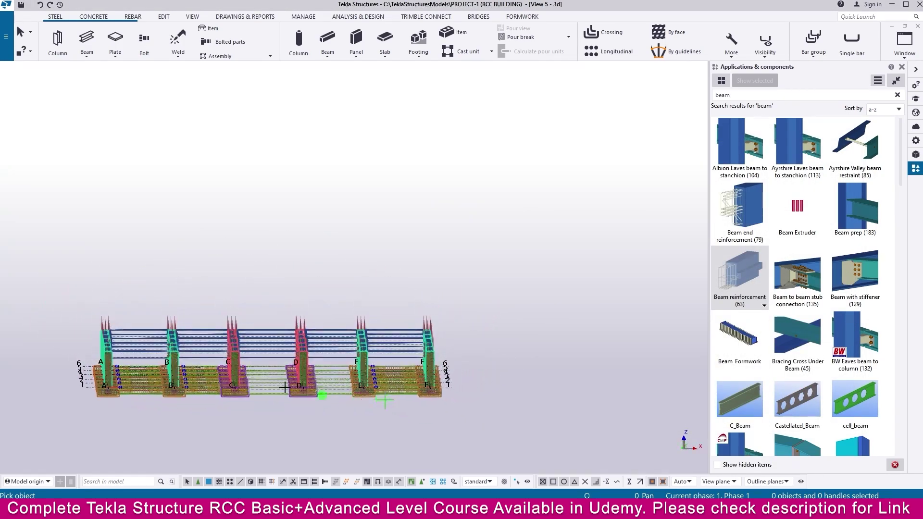
{"action": "scroll", "coordinate": [285, 387], "scroll_direction": "up", "scroll_amount": 2}
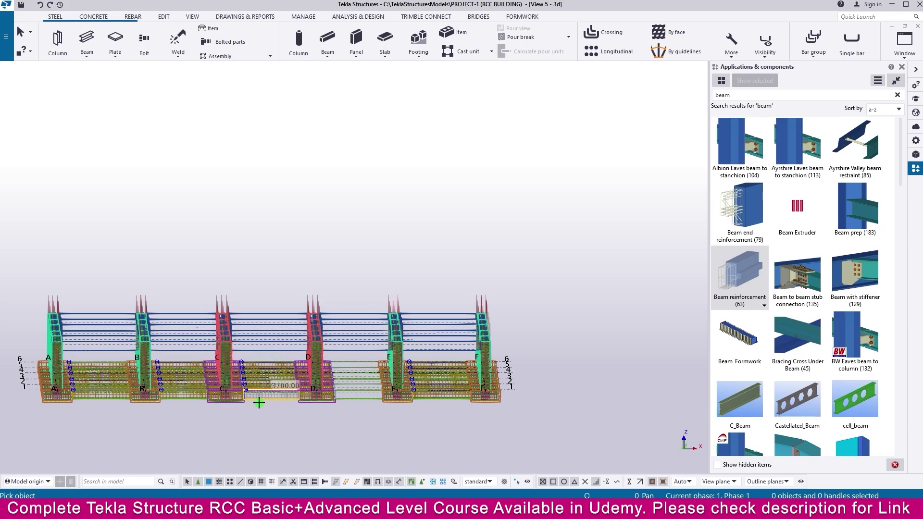
{"action": "middle_click_drag", "start_coordinate": [260, 402], "coordinate": [283, 410], "text": "ctrl"}
{"action": "scroll", "coordinate": [289, 409], "scroll_direction": "up", "scroll_amount": 3}
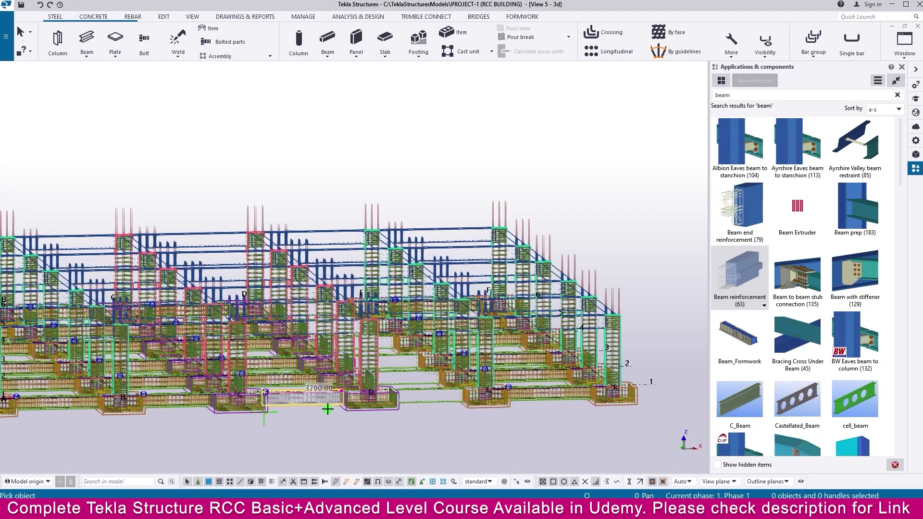
{"action": "scroll", "coordinate": [223, 414], "scroll_direction": "up", "scroll_amount": 1}
{"action": "scroll", "coordinate": [224, 415], "scroll_direction": "up", "scroll_amount": 1}
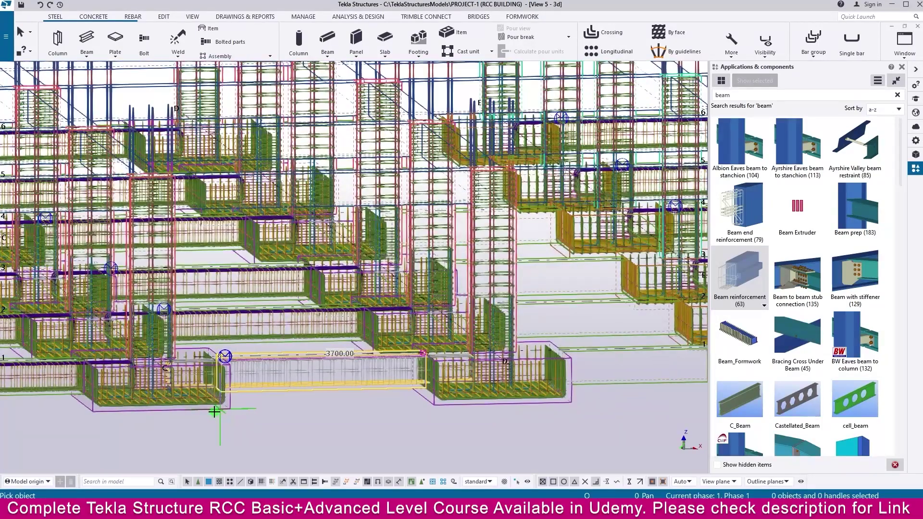
{"action": "scroll", "coordinate": [270, 418], "scroll_direction": "down", "scroll_amount": 1}
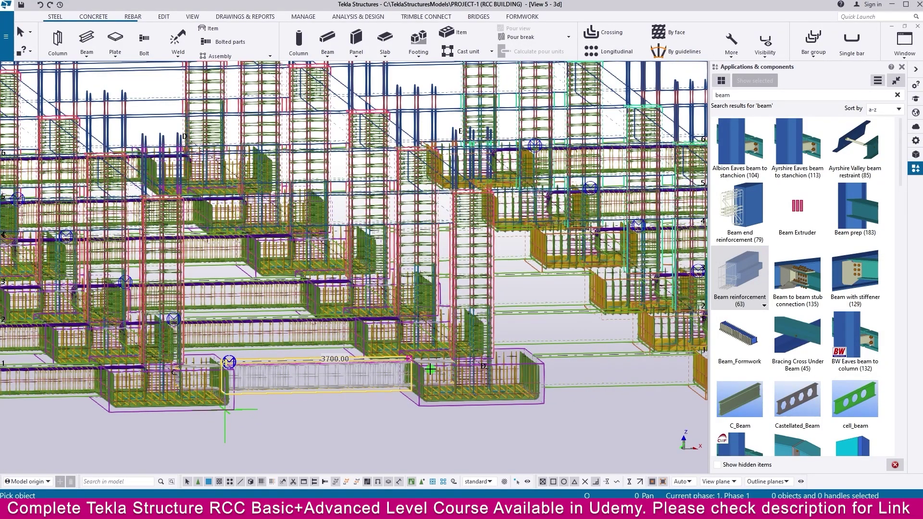
{"action": "scroll", "coordinate": [290, 377], "scroll_direction": "down", "scroll_amount": 3}
{"action": "middle_click_drag", "start_coordinate": [276, 391], "coordinate": [300, 406], "text": "ctrl"}
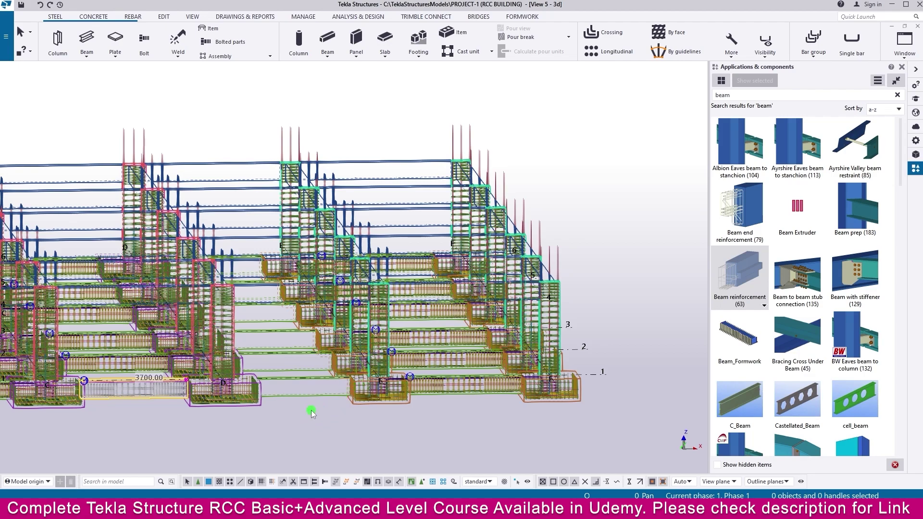
{"action": "left_click", "coordinate": [315, 433]}
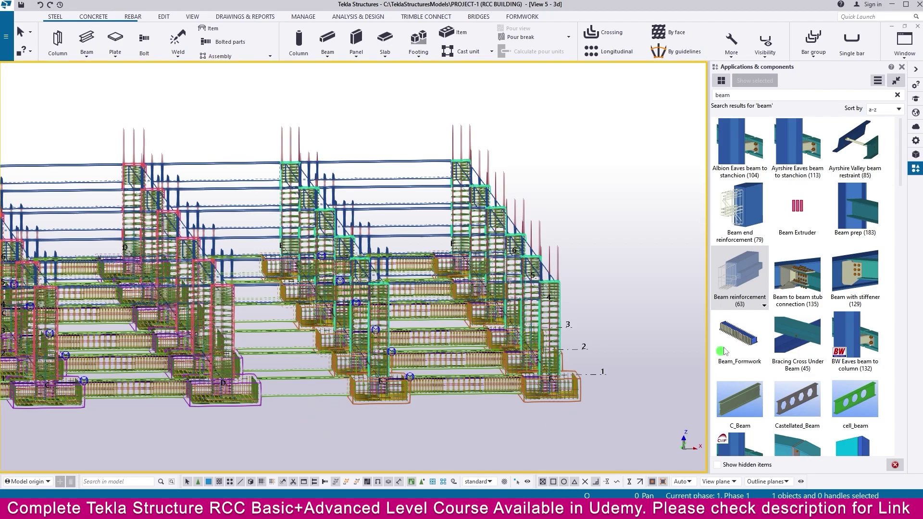
In Beam reinforcement's Hooks settings, set the bottom-row and side-bar end-side covers to -750
{"action": "double_click", "coordinate": [739, 271]}
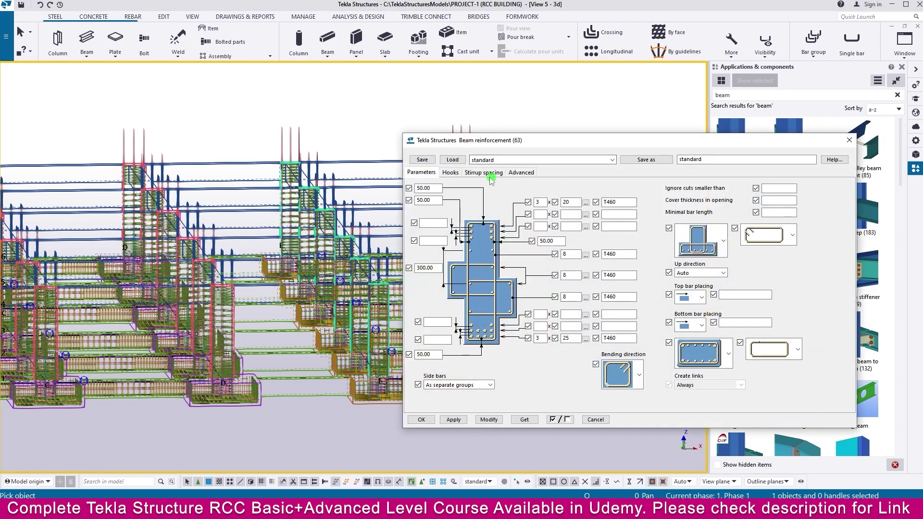
{"action": "left_click", "coordinate": [451, 173]}
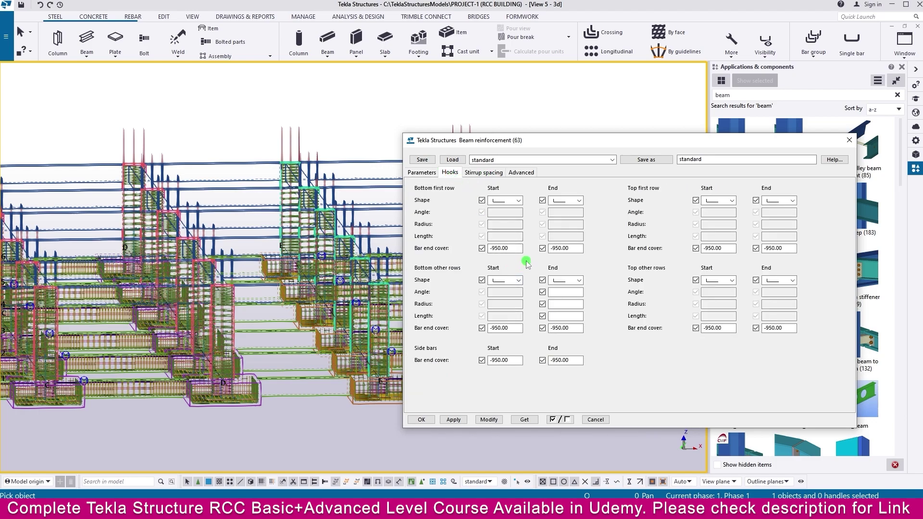
{"action": "left_click_drag", "start_coordinate": [570, 245], "coordinate": [518, 245]}
{"action": "left_click", "coordinate": [563, 245]}
{"action": "double_click", "coordinate": [566, 327]}
{"action": "type", "text": "-750"}
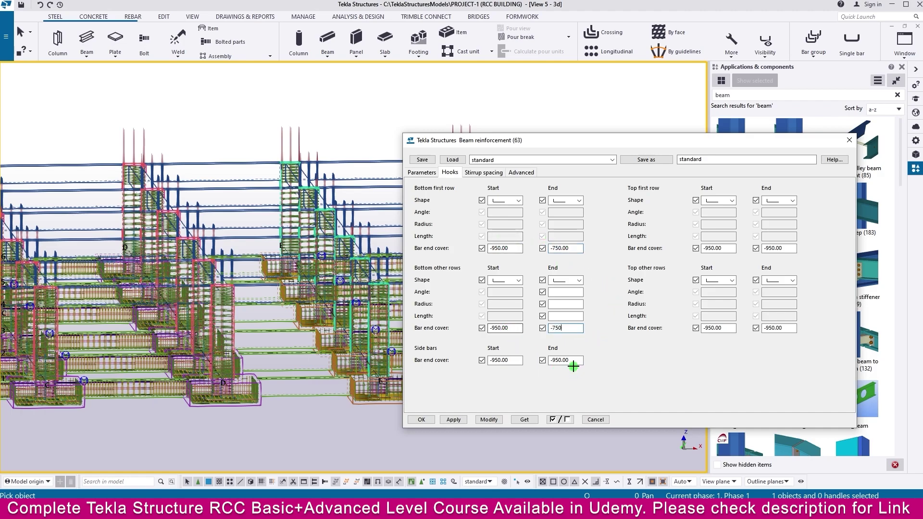
{"action": "double_click", "coordinate": [566, 360]}
{"action": "type", "text": "-750"}
Set both top-row end-side bar end covers to -750 and apply the change
{"action": "double_click", "coordinate": [776, 328]}
{"action": "type", "text": "-750"}
{"action": "double_click", "coordinate": [778, 248]}
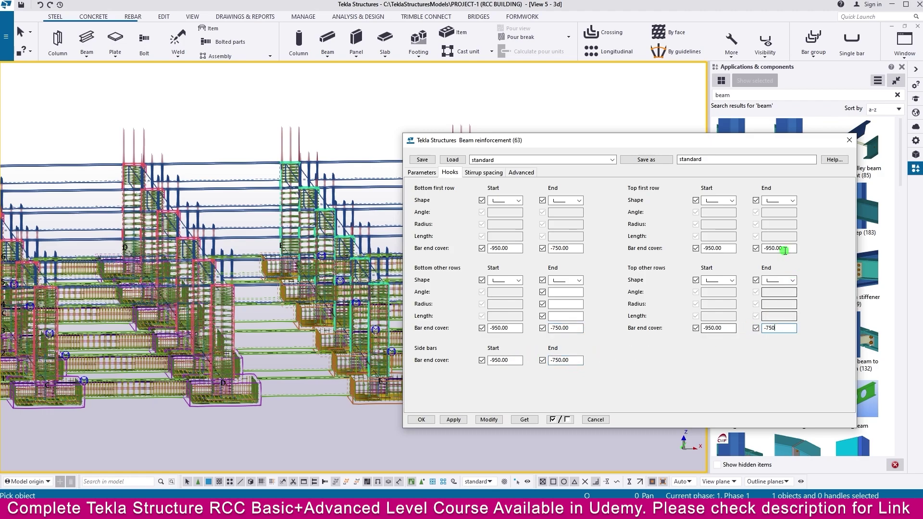
{"action": "type", "text": "-750"}
{"action": "left_click", "coordinate": [489, 420]}
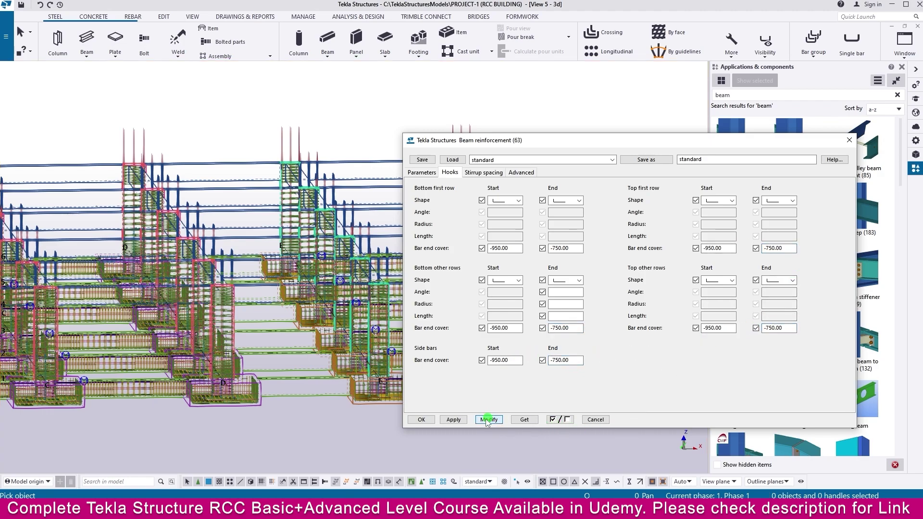
{"action": "left_click", "coordinate": [422, 420]}
Reinforce the 3250 mm plinth beam between grids D and E, then rotate to check it
{"action": "middle_click_drag", "start_coordinate": [330, 403], "coordinate": [272, 369], "text": "ctrl"}
{"action": "left_click", "coordinate": [256, 390]}
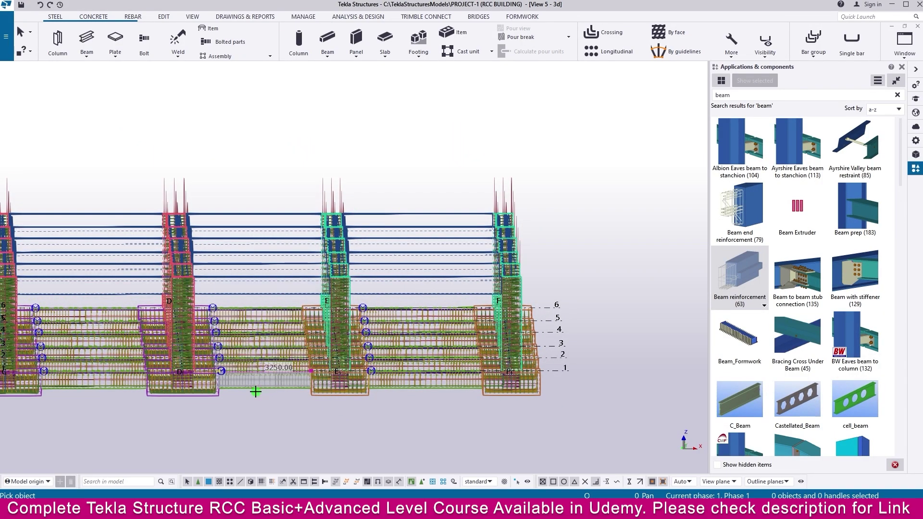
{"action": "scroll", "coordinate": [256, 390], "scroll_direction": "up", "scroll_amount": 6}
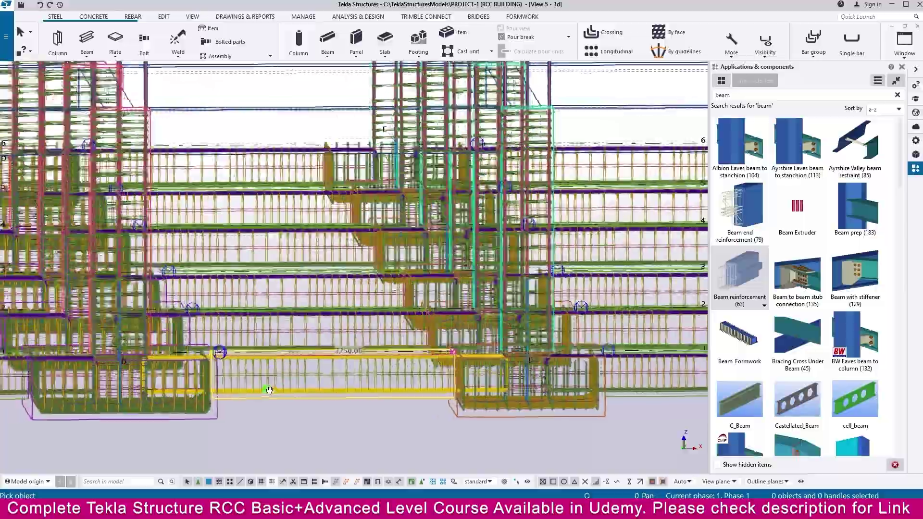
{"action": "middle_click_drag", "start_coordinate": [269, 390], "coordinate": [318, 407], "text": "ctrl"}
{"action": "scroll", "coordinate": [291, 395], "scroll_direction": "down", "scroll_amount": 8}
{"action": "middle_click_drag", "start_coordinate": [379, 405], "coordinate": [321, 395], "text": "ctrl"}
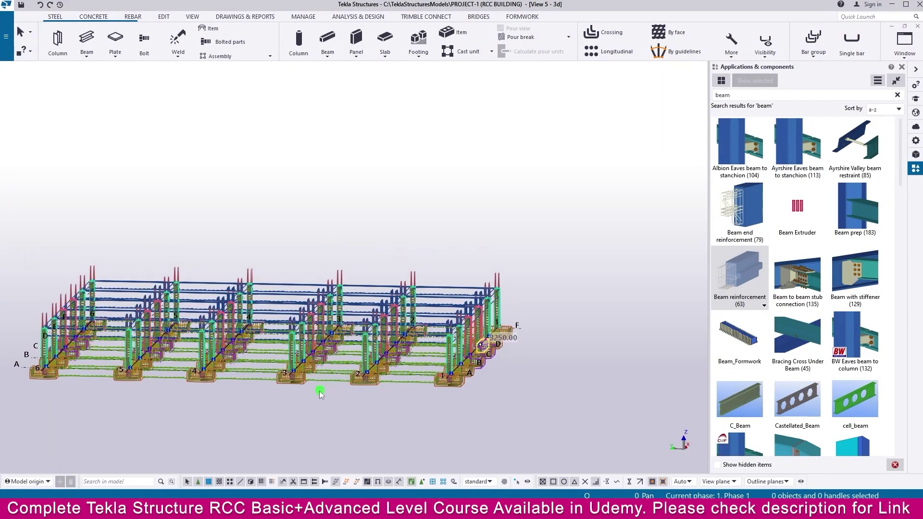
Enter -750 as start-side cover for bottom other rows, side bars, and both top rows
{"action": "double_click", "coordinate": [746, 280]}
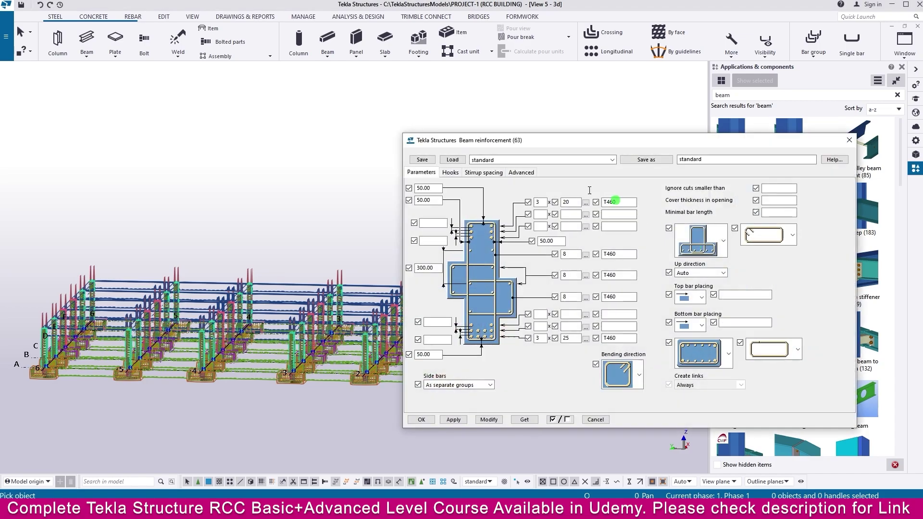
{"action": "left_click", "coordinate": [451, 172]}
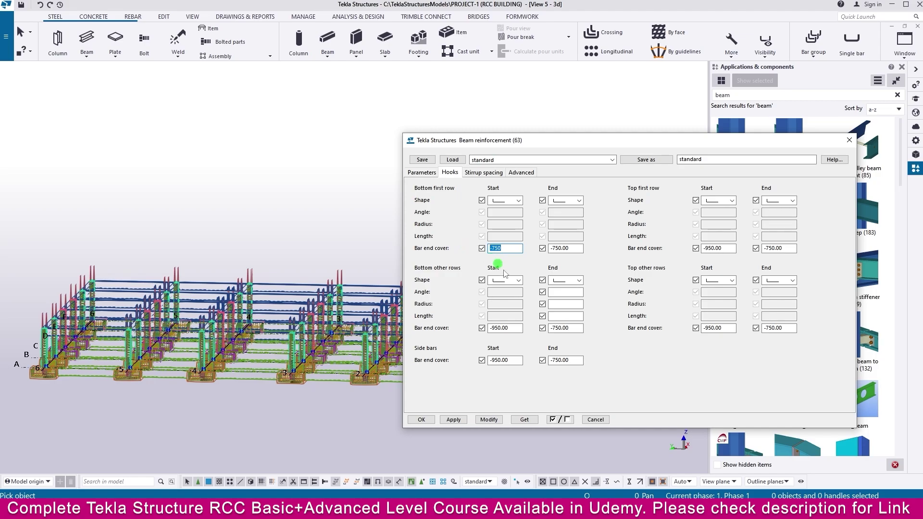
{"action": "left_click_drag", "start_coordinate": [512, 329], "coordinate": [481, 328]}
{"action": "type", "text": "-750"}
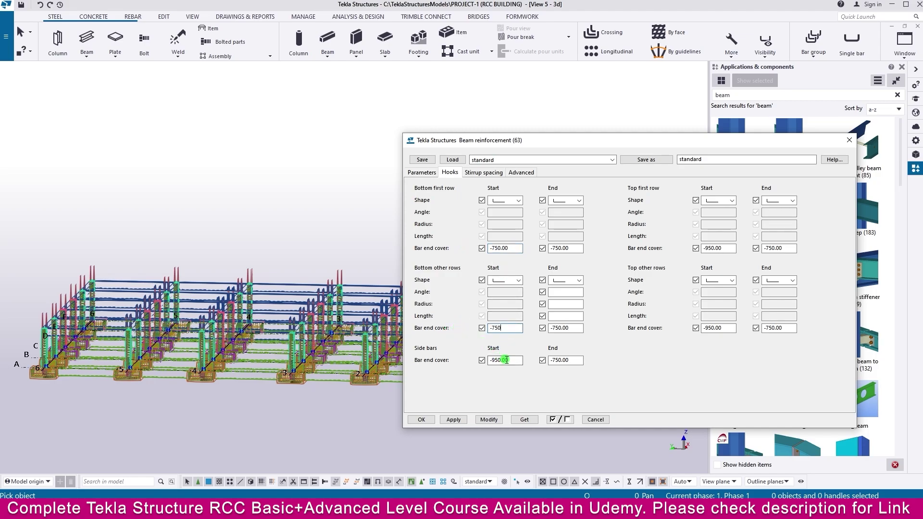
{"action": "left_click_drag", "start_coordinate": [513, 361], "coordinate": [475, 353]}
{"action": "type", "text": "-750"}
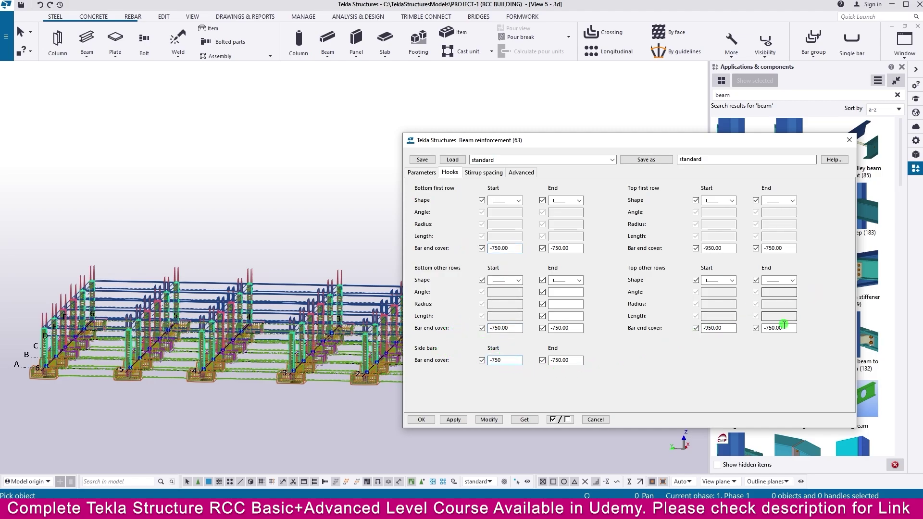
{"action": "double_click", "coordinate": [718, 328]}
{"action": "type", "text": "-750"}
{"action": "double_click", "coordinate": [717, 248]}
{"action": "type", "text": "-750"}
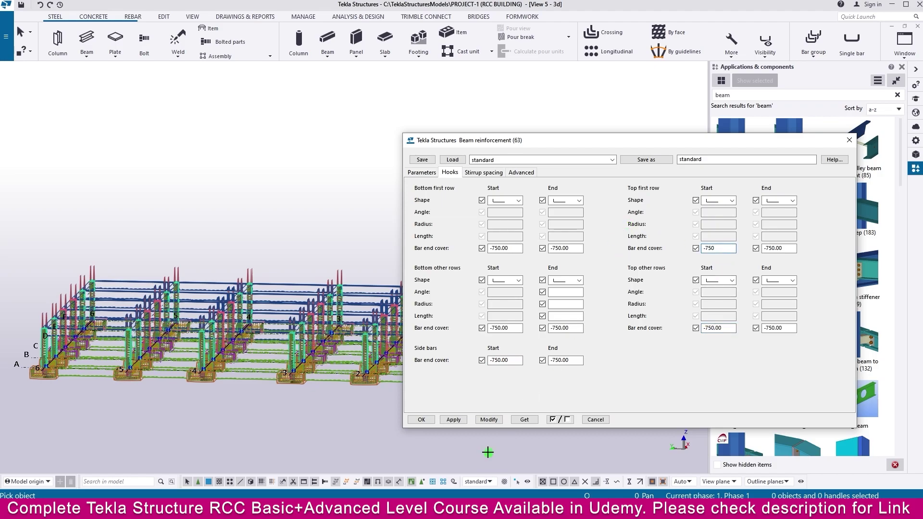
Close the settings and reinforce the grid A and B plinth beams between grids 6 and 1
{"action": "left_click", "coordinate": [433, 421]}
{"action": "middle_click_drag", "start_coordinate": [195, 390], "coordinate": [223, 410]}
{"action": "scroll", "coordinate": [136, 360], "scroll_direction": "up", "scroll_amount": 4}
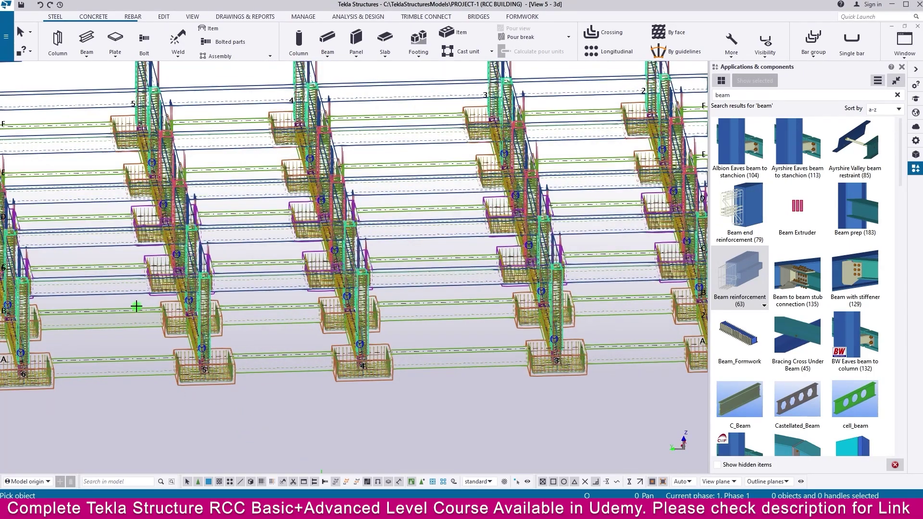
{"action": "left_click", "coordinate": [110, 377]}
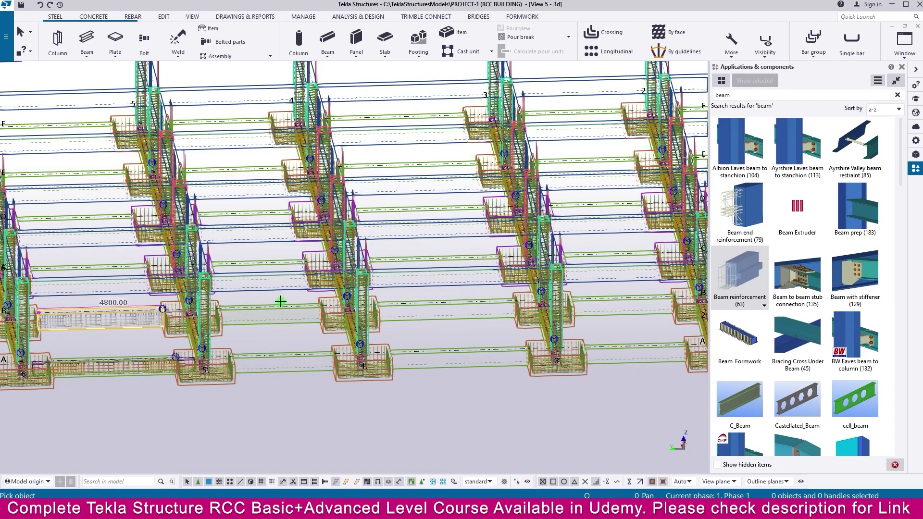
{"action": "left_click_drag", "start_coordinate": [283, 303], "coordinate": [258, 362]}
{"action": "middle_click_drag", "start_coordinate": [445, 371], "coordinate": [295, 388]}
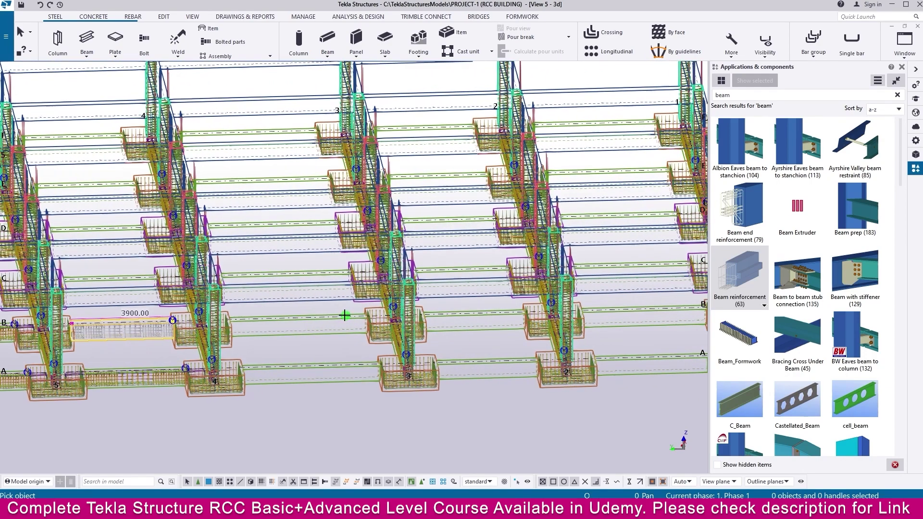
{"action": "left_click_drag", "start_coordinate": [342, 315], "coordinate": [305, 373]}
{"action": "middle_click_drag", "start_coordinate": [464, 355], "coordinate": [332, 358]}
{"action": "left_click", "coordinate": [363, 313]}
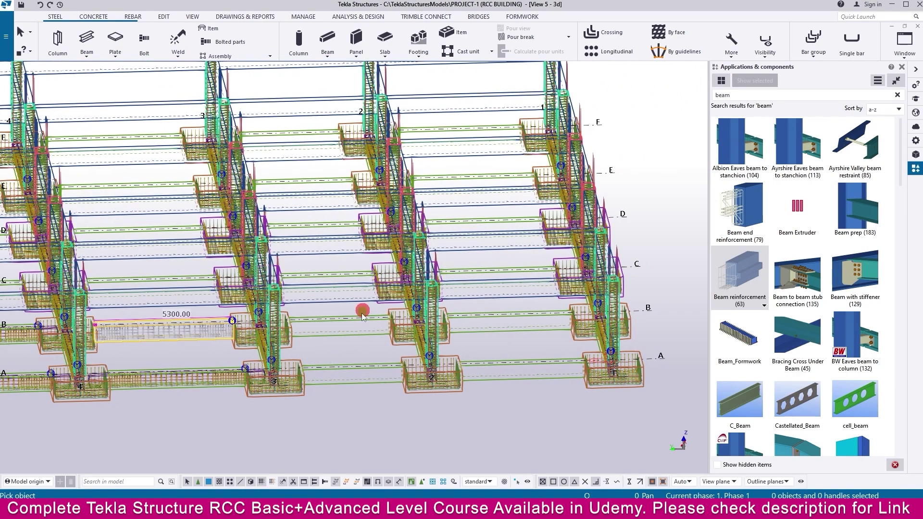
{"action": "left_click", "coordinate": [498, 373]}
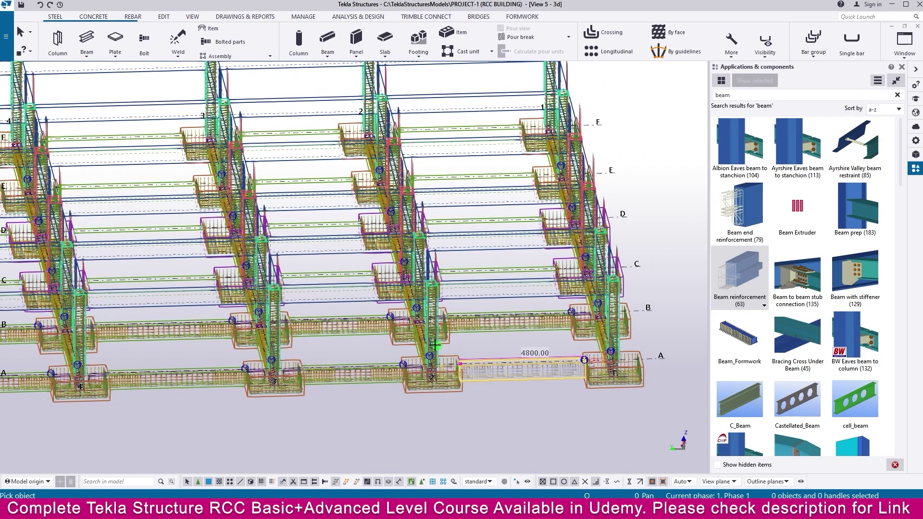
Reinforce the row E and F plinth beams from grid 1 through grids 3 and 4
{"action": "scroll", "coordinate": [399, 338], "scroll_direction": "down", "scroll_amount": 3}
{"action": "scroll", "coordinate": [399, 338], "scroll_direction": "down", "scroll_amount": 5}
{"action": "middle_click_drag", "start_coordinate": [521, 361], "coordinate": [335, 355], "text": "ctrl"}
{"action": "scroll", "coordinate": [268, 340], "scroll_direction": "up", "scroll_amount": 5}
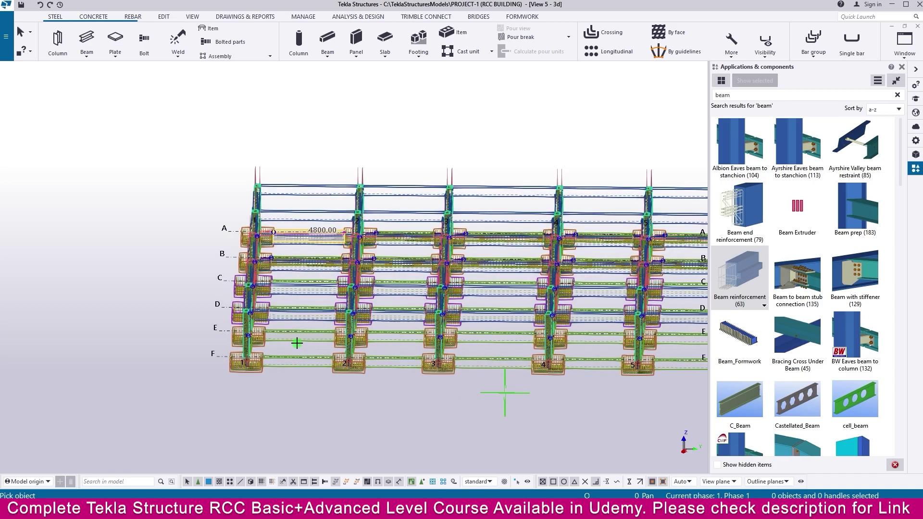
{"action": "left_click", "coordinate": [285, 373]}
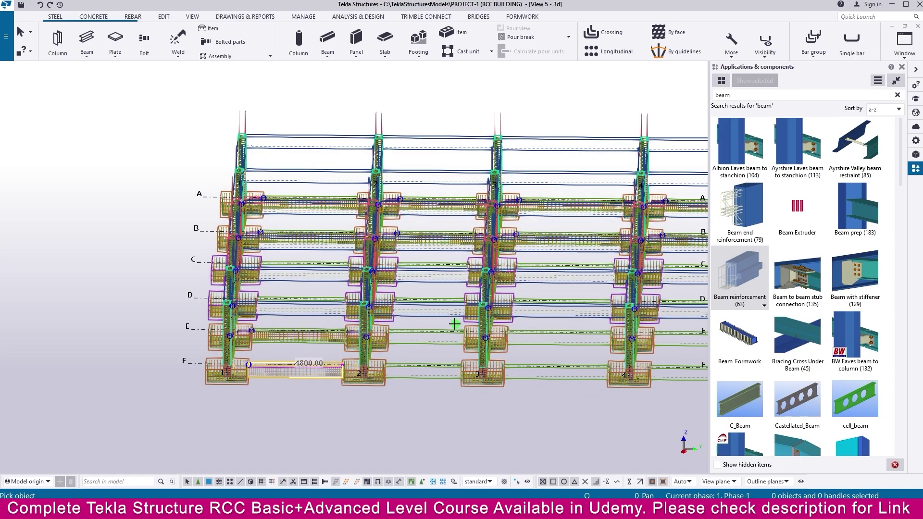
{"action": "left_click_drag", "start_coordinate": [436, 362], "coordinate": [432, 373]}
{"action": "middle_click_drag", "start_coordinate": [547, 357], "coordinate": [405, 357]}
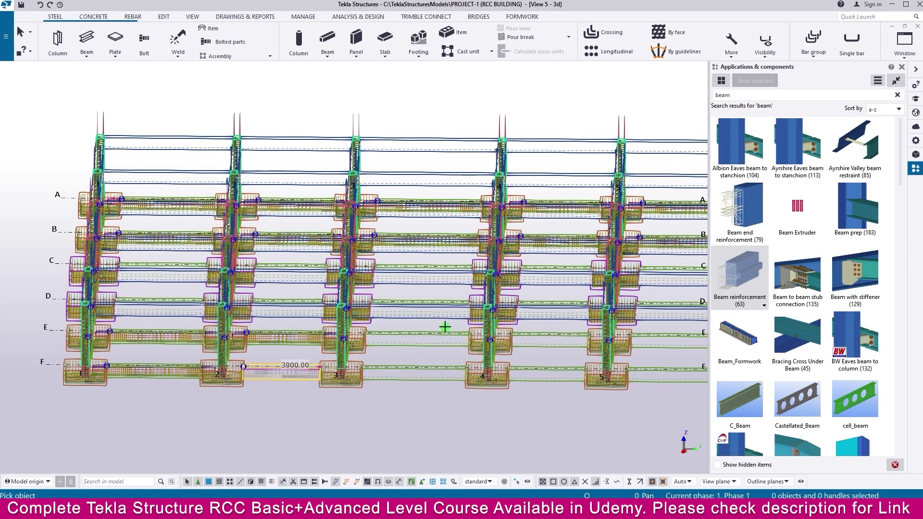
{"action": "left_click_drag", "start_coordinate": [445, 327], "coordinate": [407, 374]}
{"action": "left_click", "coordinate": [406, 374]}
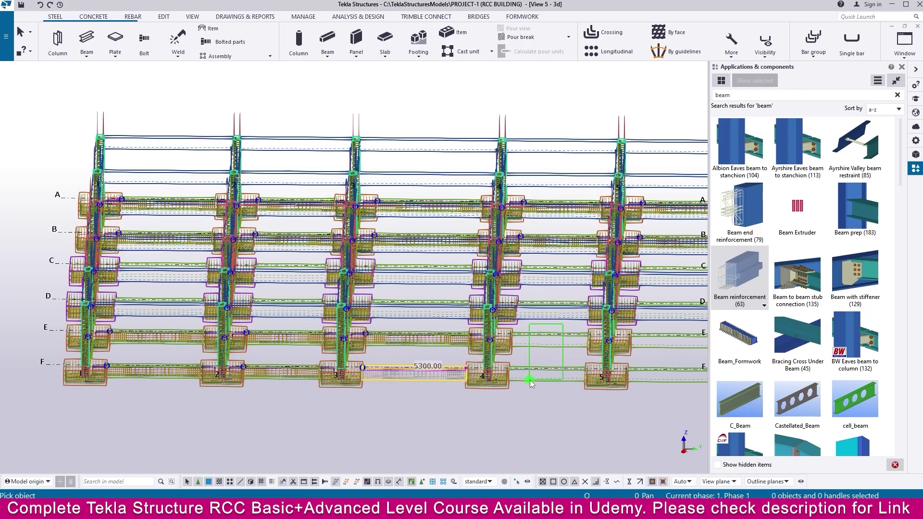
Orbit and tilt the model to view the reinforced plinth level from above
{"action": "scroll", "coordinate": [529, 380], "scroll_direction": "down", "scroll_amount": 5, "text": "shift"}
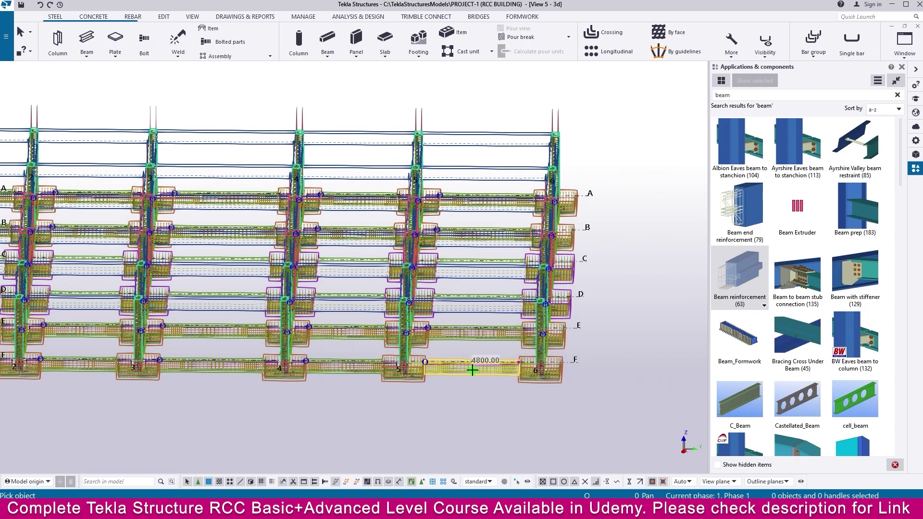
{"action": "scroll", "coordinate": [473, 370], "scroll_direction": "down", "scroll_amount": 2}
{"action": "middle_click_drag", "start_coordinate": [416, 391], "coordinate": [434, 374], "text": "ctrl"}
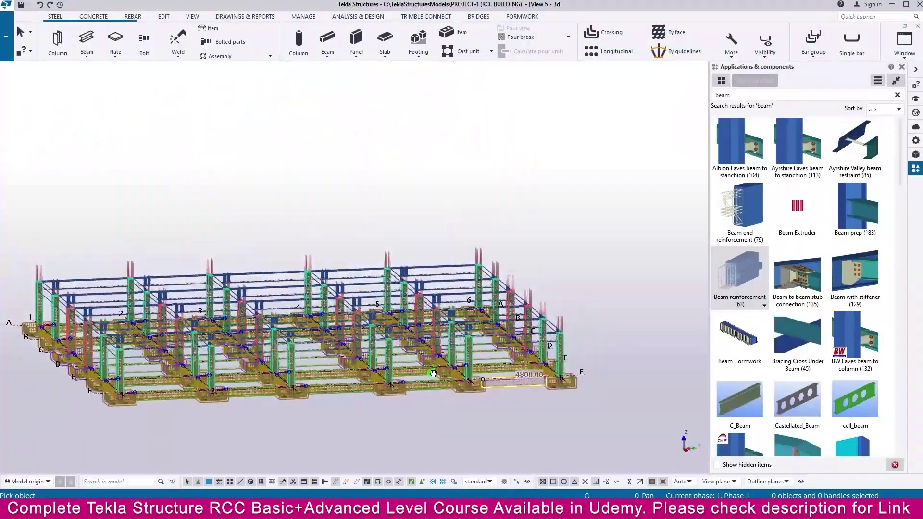
{"action": "scroll", "coordinate": [138, 383], "scroll_direction": "up", "scroll_amount": 5}
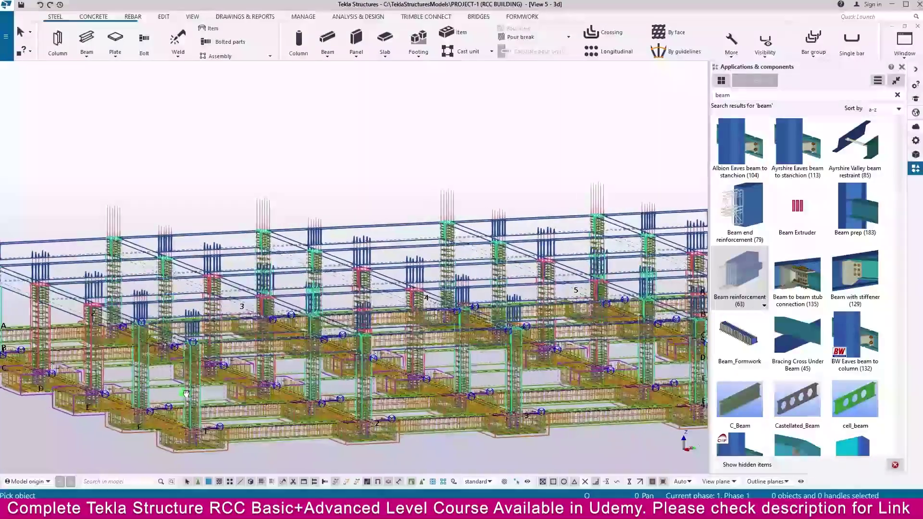
{"action": "middle_click_drag", "start_coordinate": [186, 393], "coordinate": [248, 356], "text": "ctrl"}
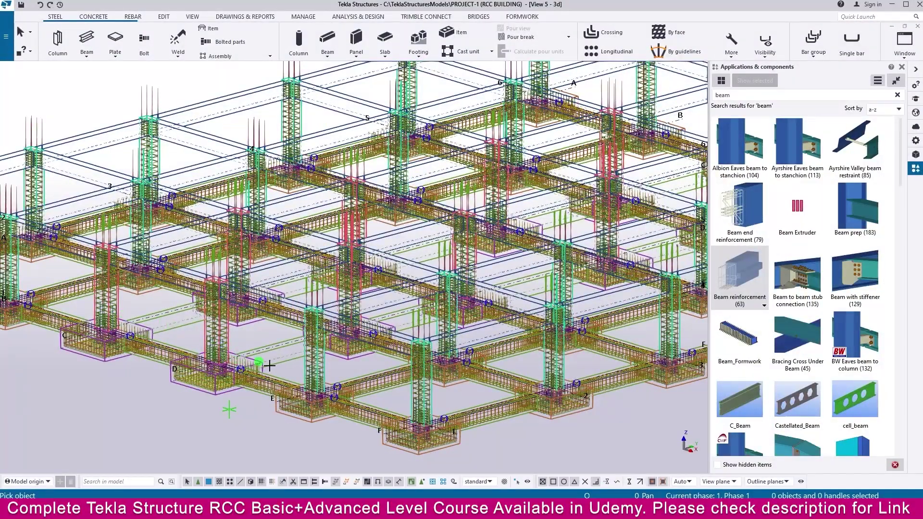
{"action": "scroll", "coordinate": [254, 345], "scroll_direction": "down", "scroll_amount": 3}
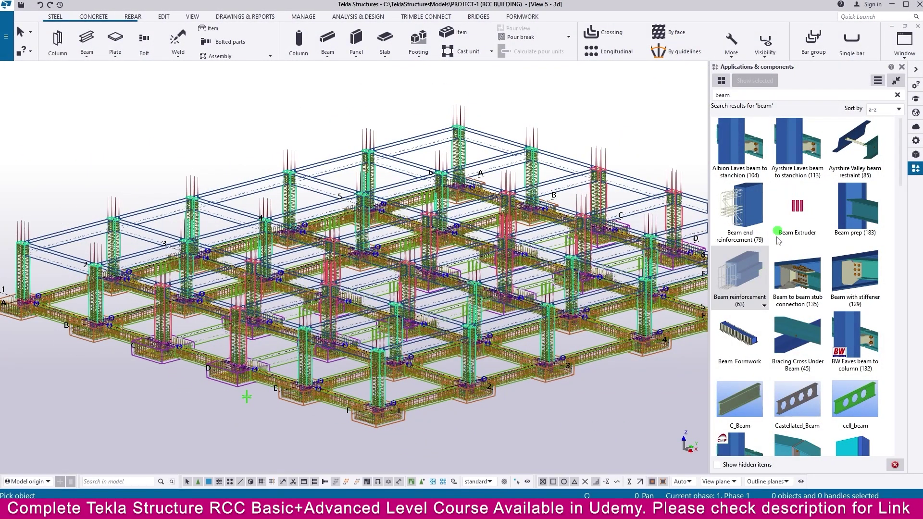
In the Hooks settings, set the bottom first-row and other-rows bar end covers to -950
{"action": "double_click", "coordinate": [744, 263]}
{"action": "left_click", "coordinate": [450, 173]}
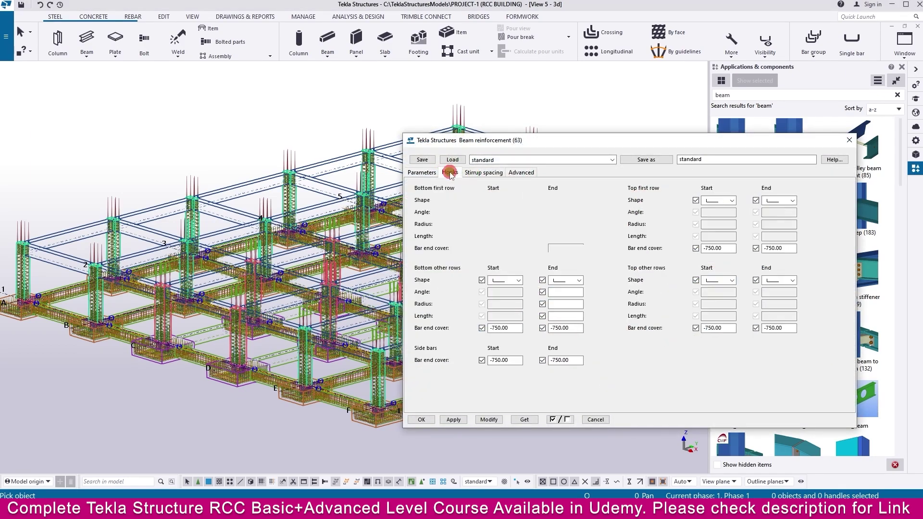
{"action": "left_click", "coordinate": [499, 248]}
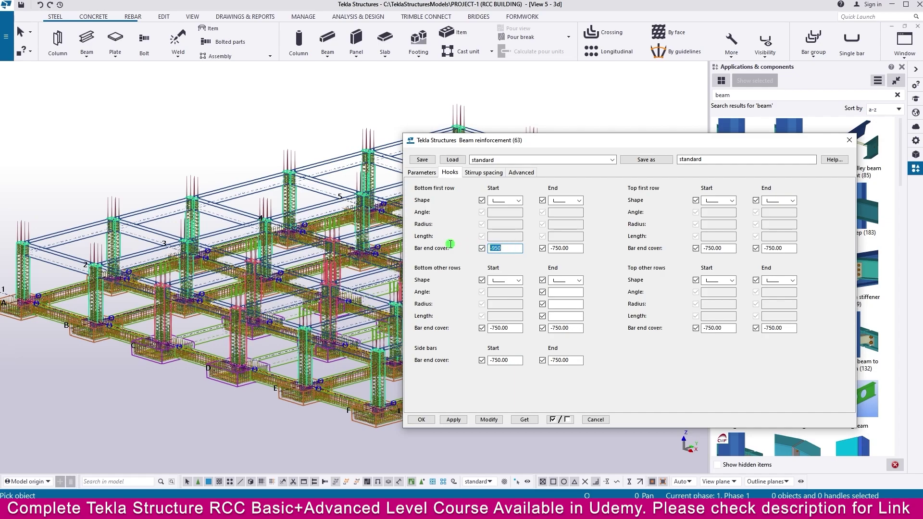
{"action": "key", "text": "Tab"}
{"action": "type", "text": "-950"}
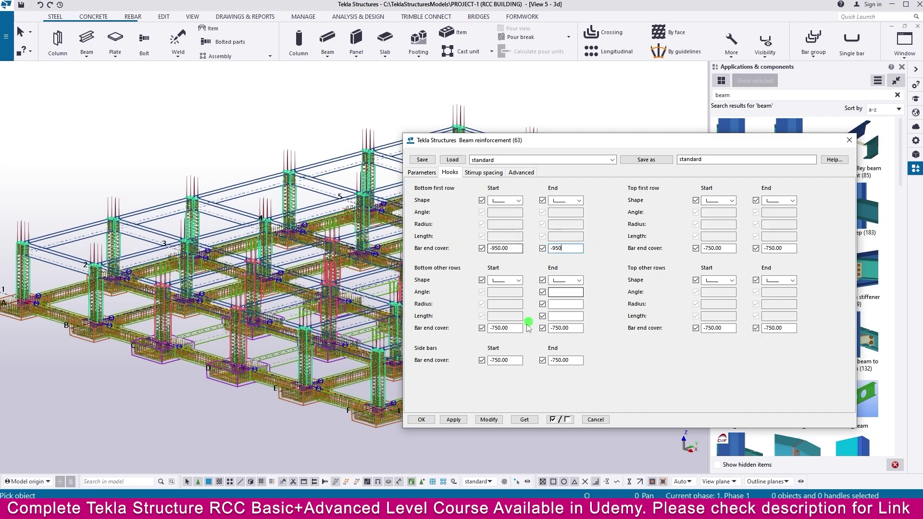
{"action": "double_click", "coordinate": [503, 328]}
{"action": "type", "text": "-950"}
{"action": "key", "text": "Tab"}
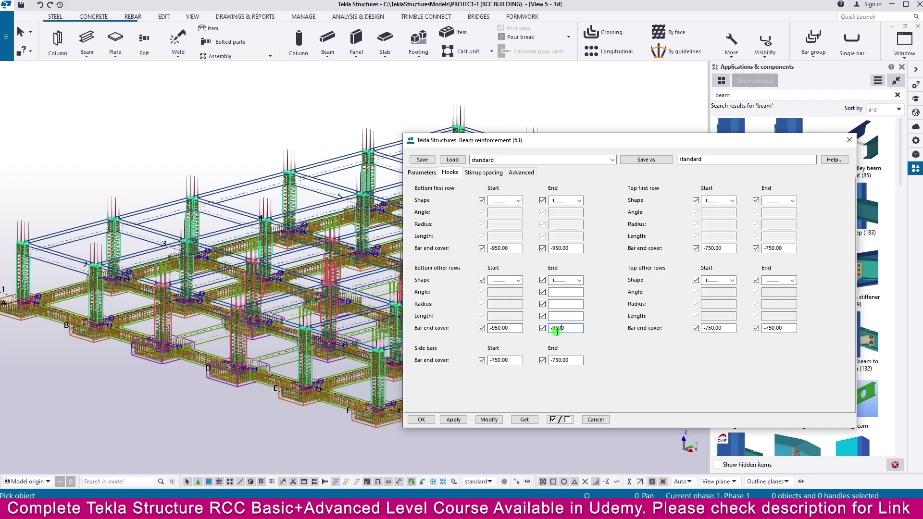
{"action": "type", "text": "-950"}
Set the side-bar and top-row bar end covers to -950 and apply the settings
{"action": "double_click", "coordinate": [502, 360]}
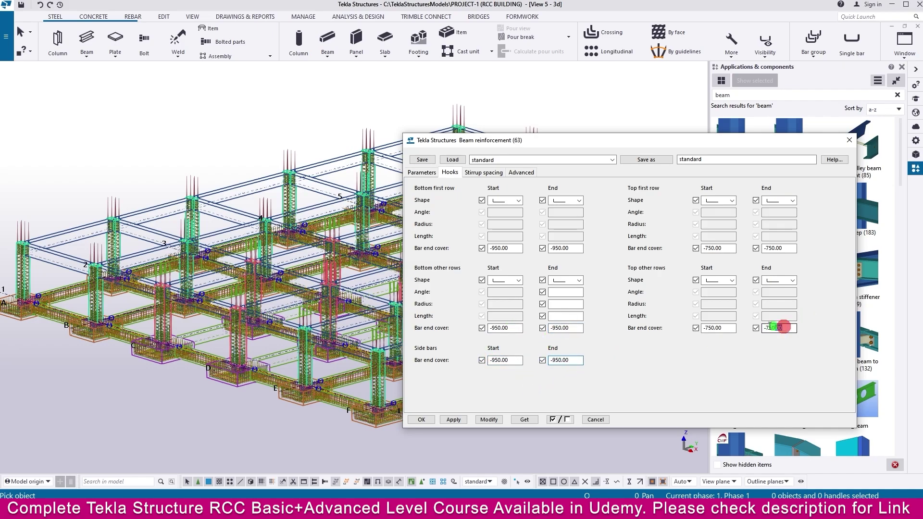
{"action": "type", "text": "-950"}
{"action": "double_click", "coordinate": [720, 328]}
{"action": "type", "text": "-950"}
{"action": "double_click", "coordinate": [705, 248]}
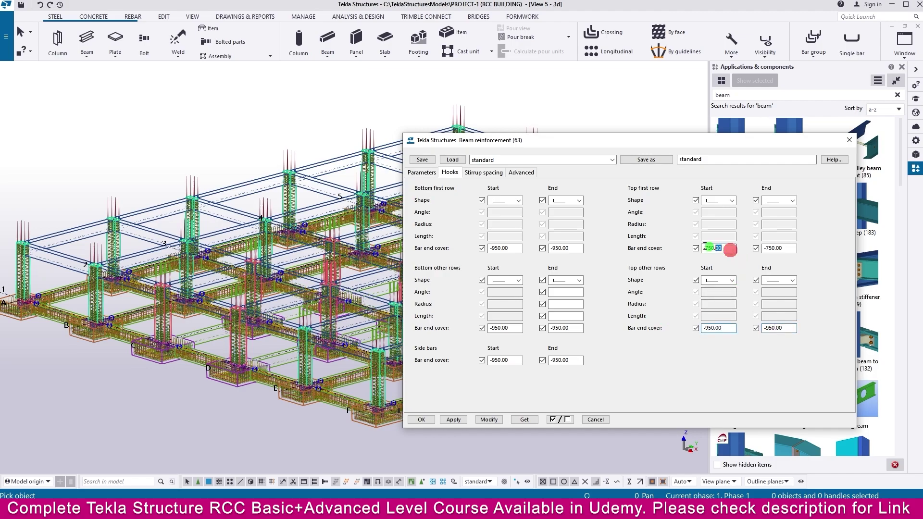
{"action": "type", "text": "-950"}
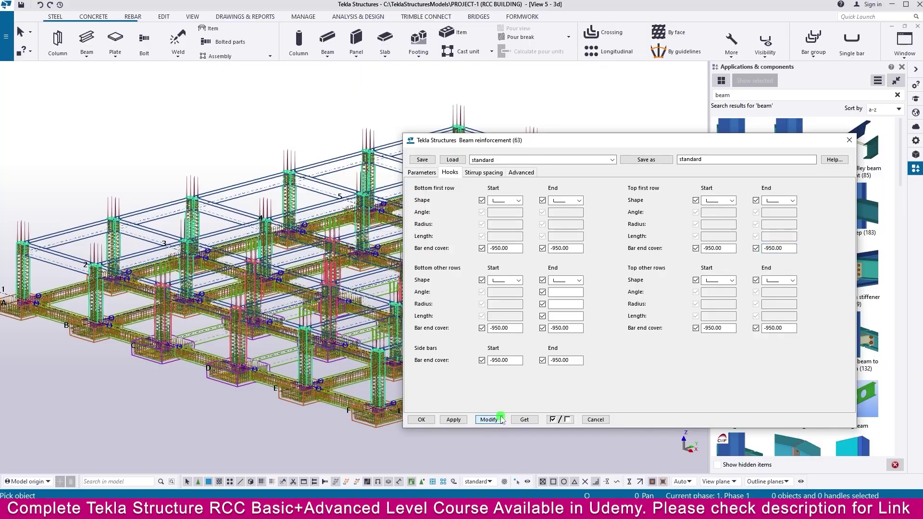
{"action": "left_click", "coordinate": [422, 420]}
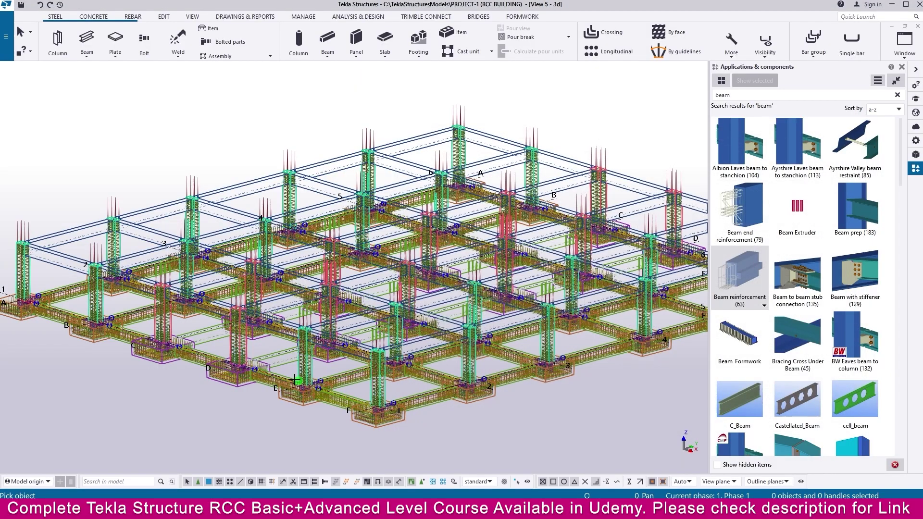
Apply beam reinforcement to the 5000.00 and 3600.00 interior plinth beams
{"action": "mouse_move", "coordinate": [287, 357]}
{"action": "middle_mouse_down"}
{"action": "mouse_move", "coordinate": [295, 359]}
{"action": "mouse_move", "coordinate": [258, 374]}
{"action": "mouse_move", "coordinate": [226, 350]}
{"action": "mouse_move", "coordinate": [283, 357]}
{"action": "middle_mouse_up"}
{"action": "scroll", "coordinate": [282, 357], "scroll_direction": "up", "scroll_amount": 4}
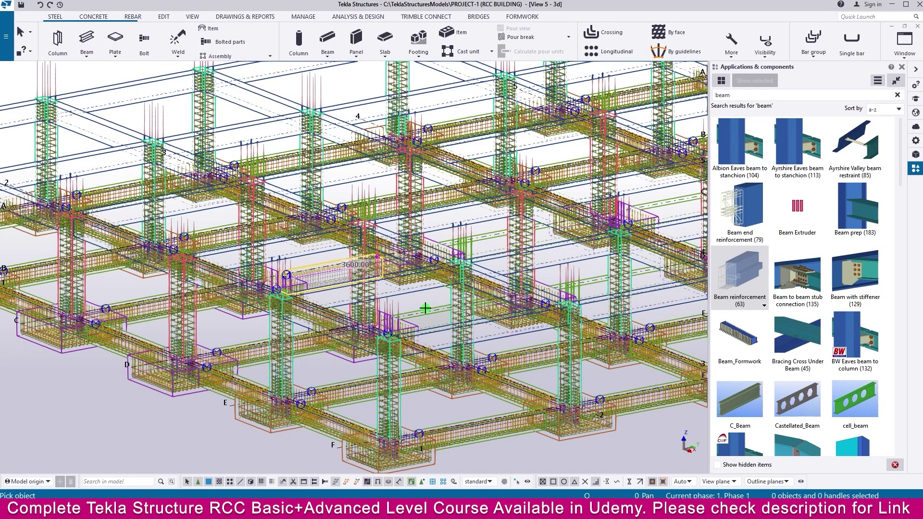
{"action": "left_click", "coordinate": [496, 239]}
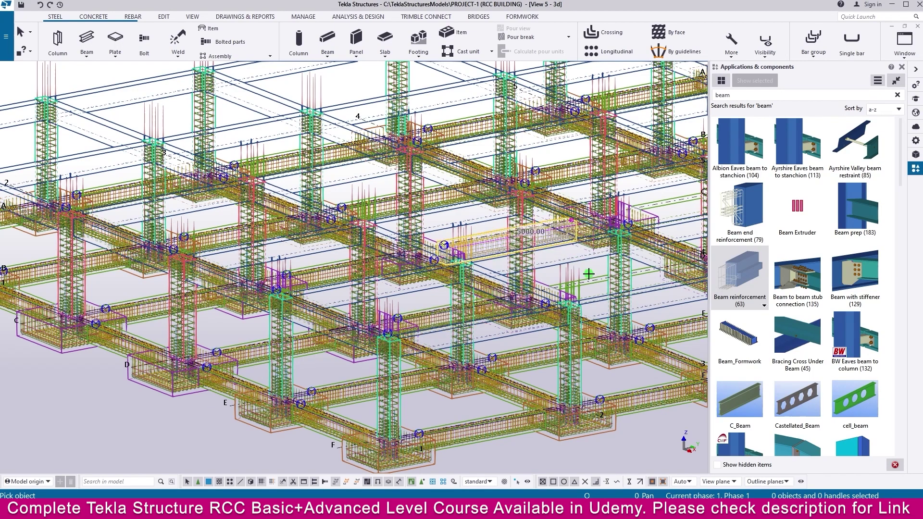
{"action": "middle_click_drag", "start_coordinate": [598, 283], "coordinate": [481, 379]}
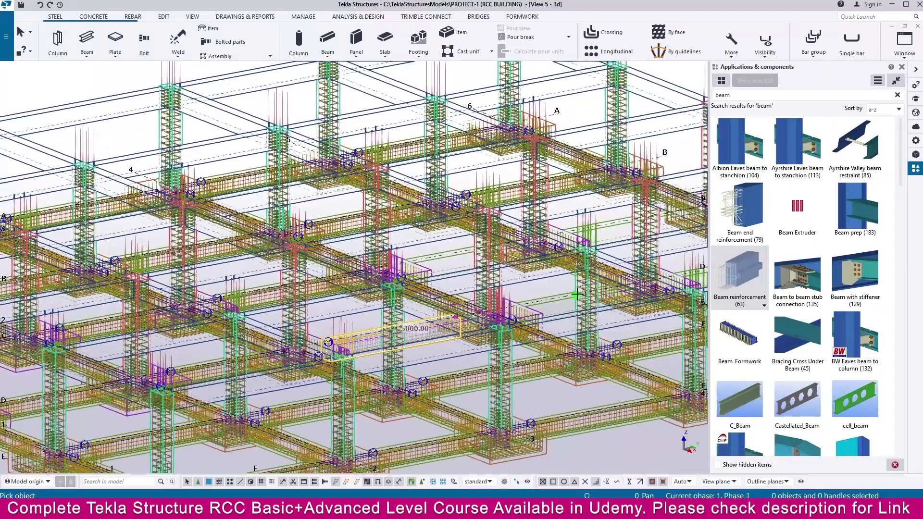
{"action": "scroll", "coordinate": [457, 257], "scroll_direction": "up", "scroll_amount": 3}
{"action": "left_click", "coordinate": [442, 253]}
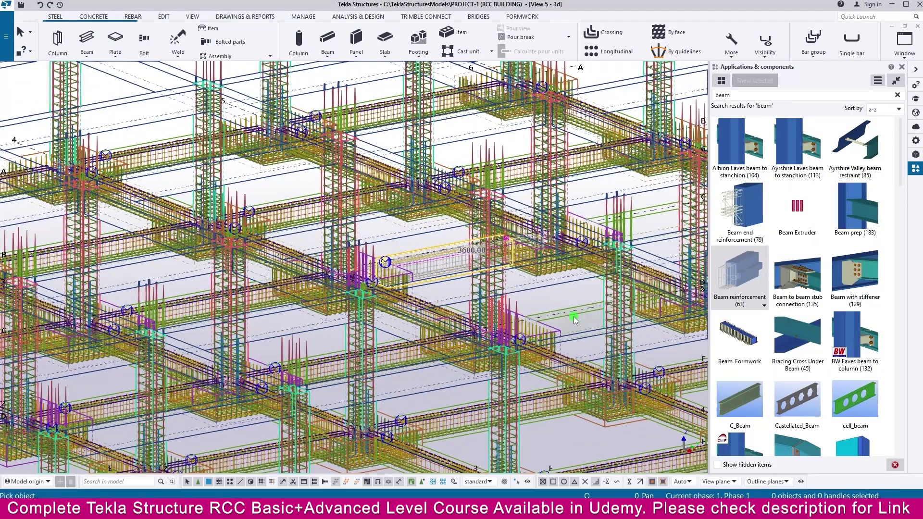
Reinforce the 4500.00 interior plinth beam and orbit to a low, level view to check
{"action": "left_click", "coordinate": [573, 316]}
{"action": "middle_click_drag", "start_coordinate": [573, 316], "coordinate": [455, 319]}
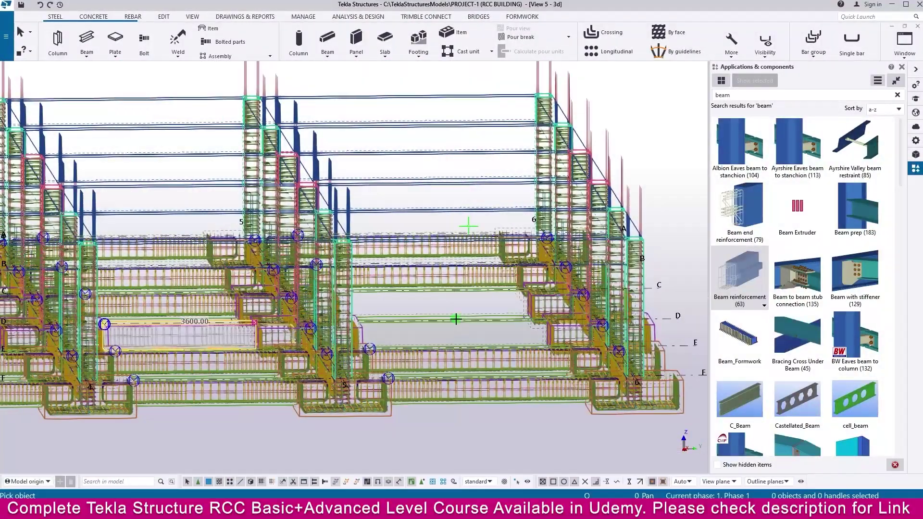
{"action": "scroll", "coordinate": [455, 318], "scroll_direction": "up", "scroll_amount": 5}
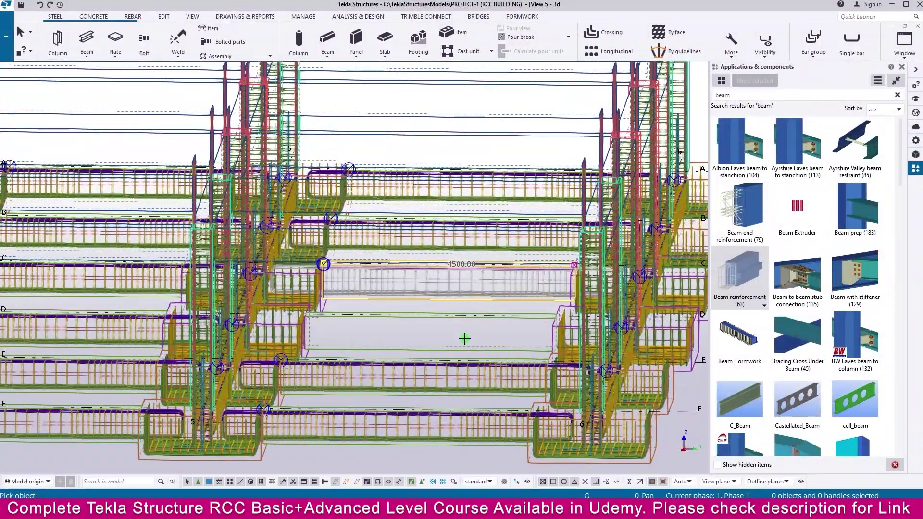
{"action": "left_click", "coordinate": [459, 332]}
{"action": "scroll", "coordinate": [459, 332], "scroll_direction": "down", "scroll_amount": 4}
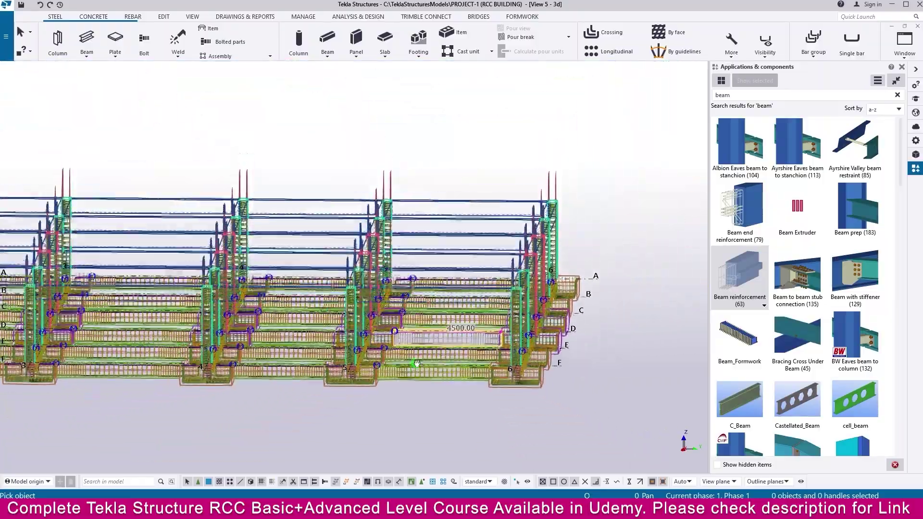
{"action": "middle_click_drag", "start_coordinate": [412, 367], "coordinate": [511, 374], "text": "ctrl"}
{"action": "scroll", "coordinate": [511, 374], "scroll_direction": "down", "scroll_amount": 5}
{"action": "scroll", "coordinate": [412, 416], "scroll_direction": "up", "scroll_amount": 2}
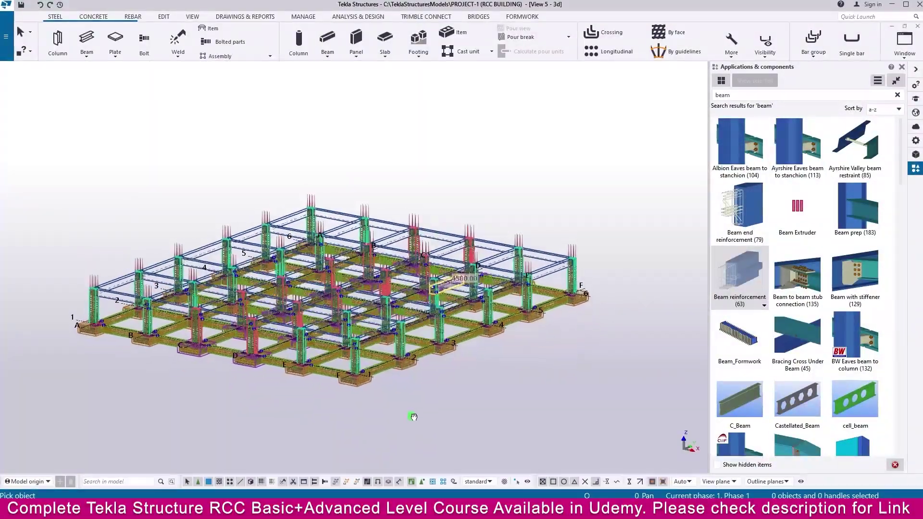
{"action": "scroll", "coordinate": [428, 393], "scroll_direction": "up", "scroll_amount": 1}
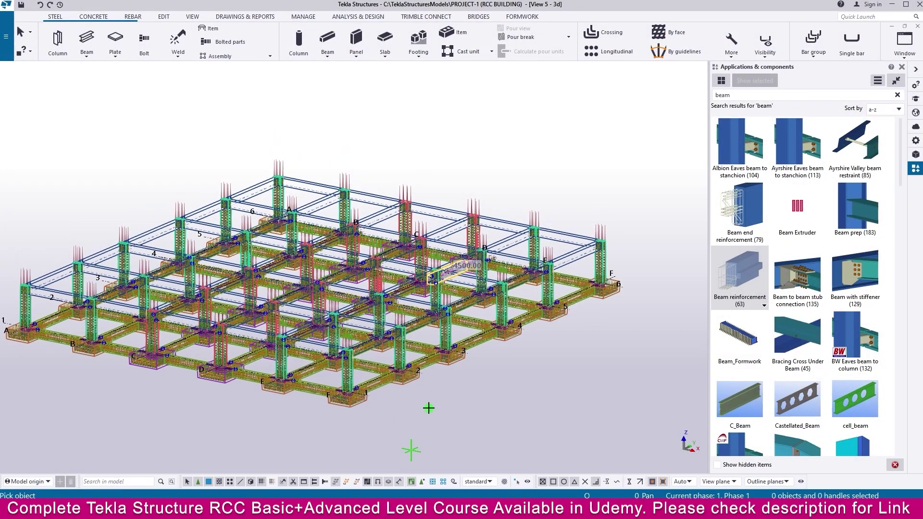